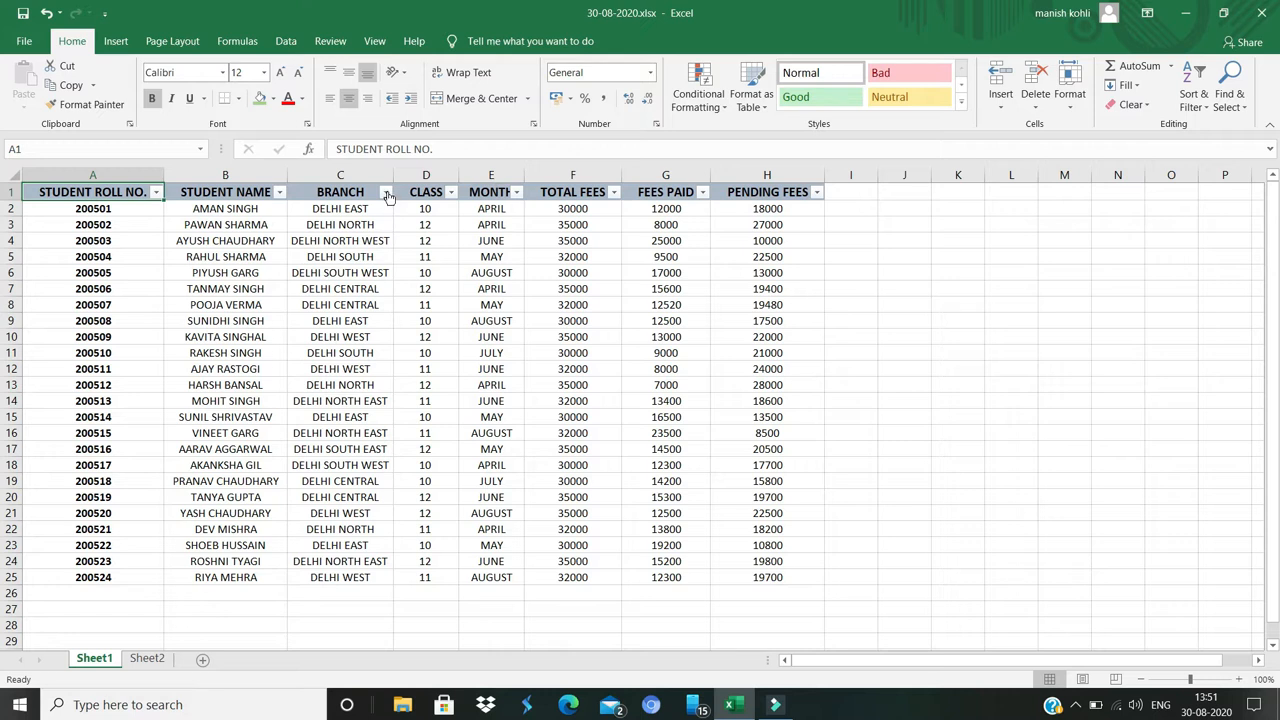
Step: Filter the BRANCH column to DELHI CENTRAL by searching its values for "CENTR", and clear that filter
click(385, 192)
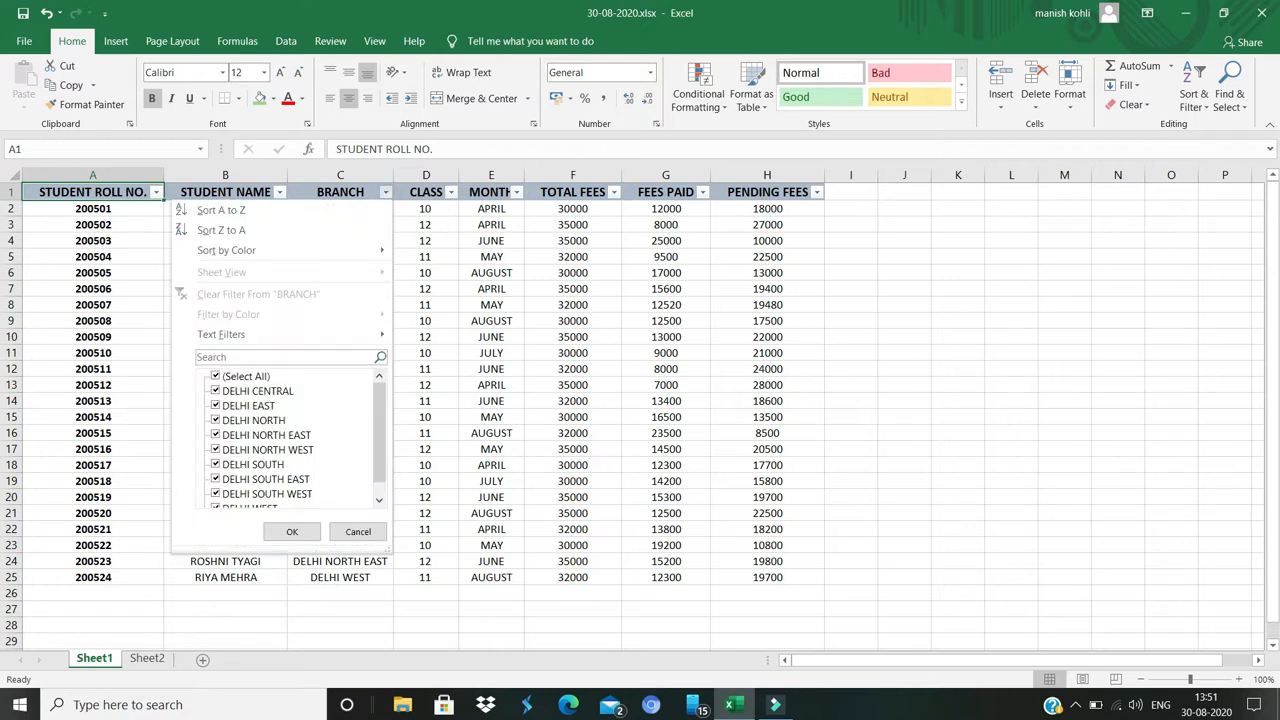
text(CENTR)
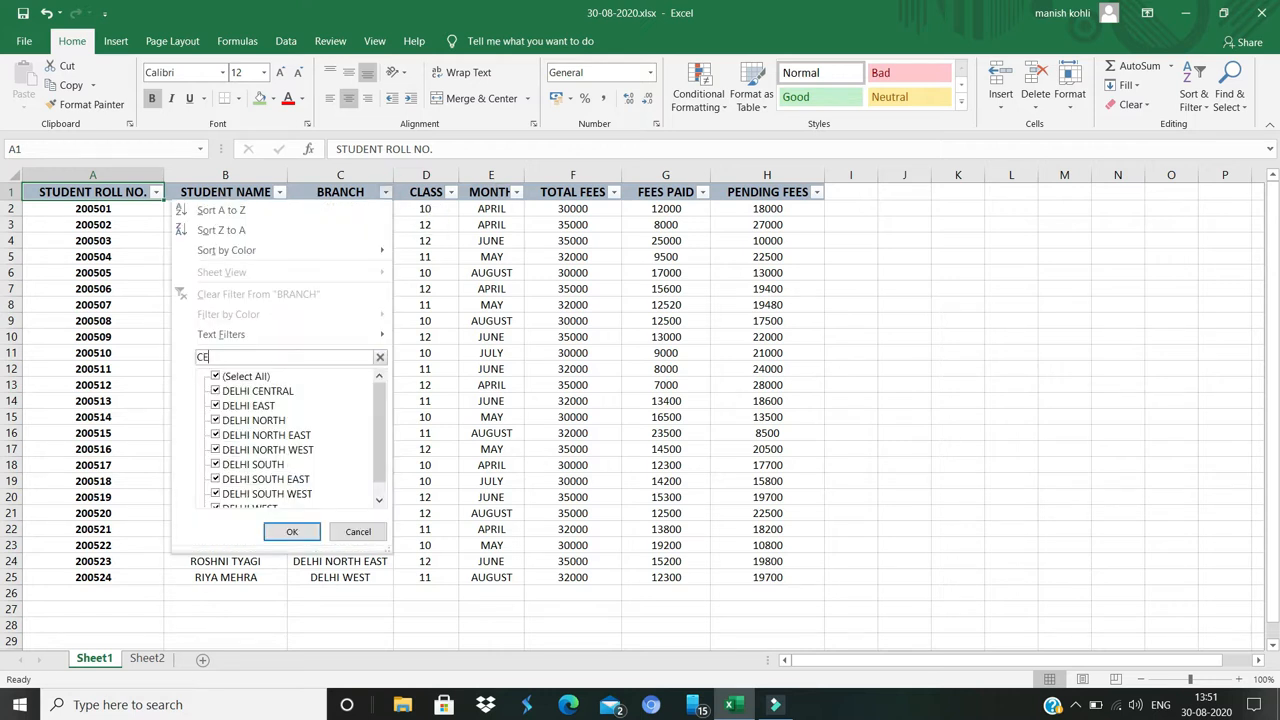
click(286, 528)
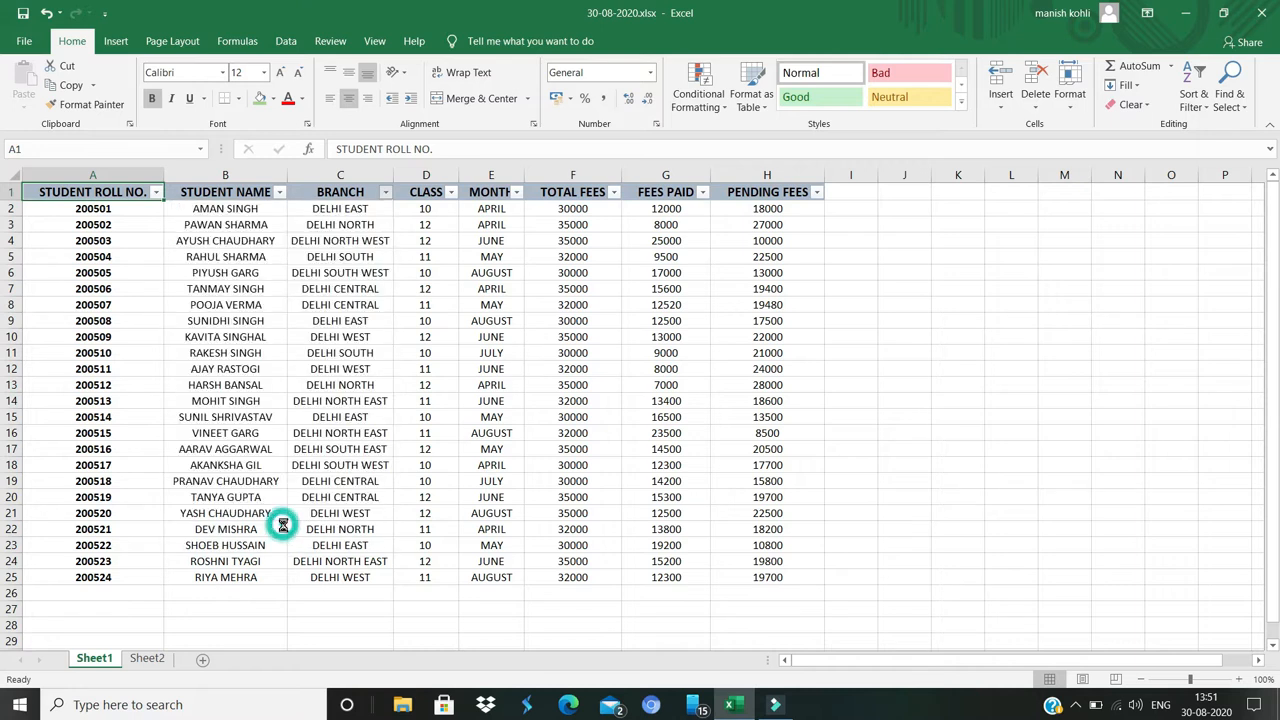
click(408, 190)
click(327, 227)
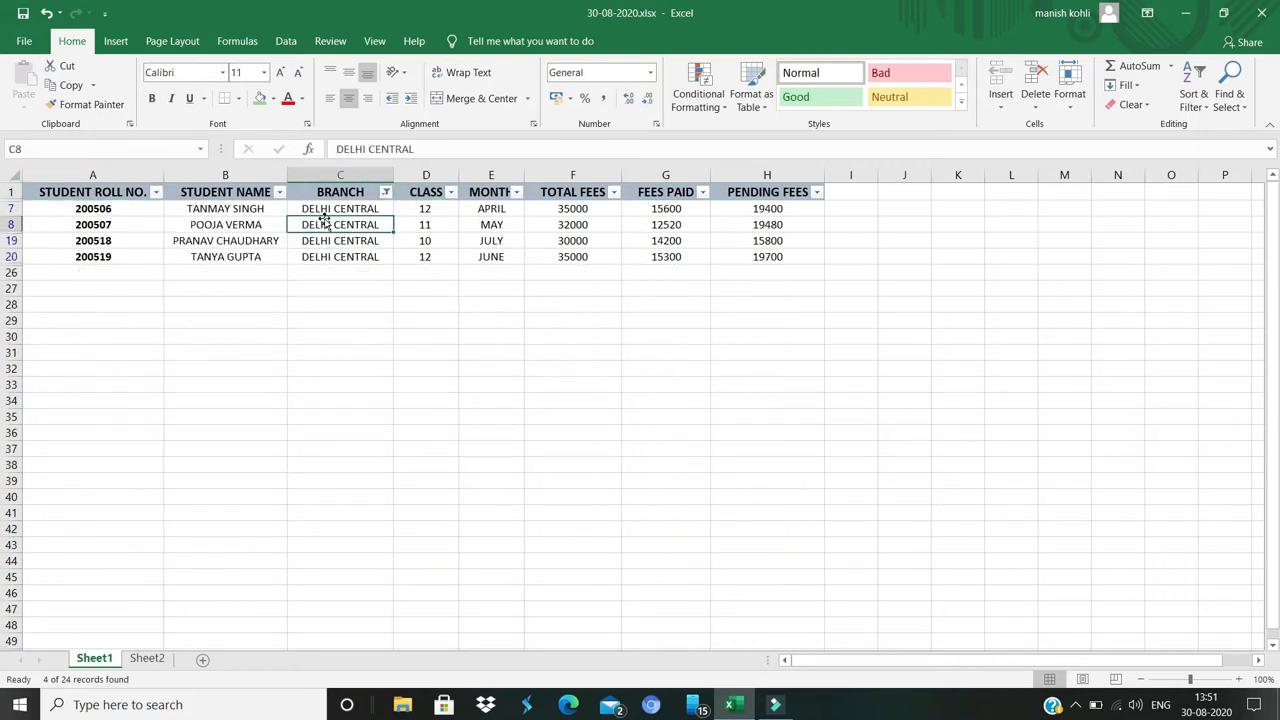
click(385, 191)
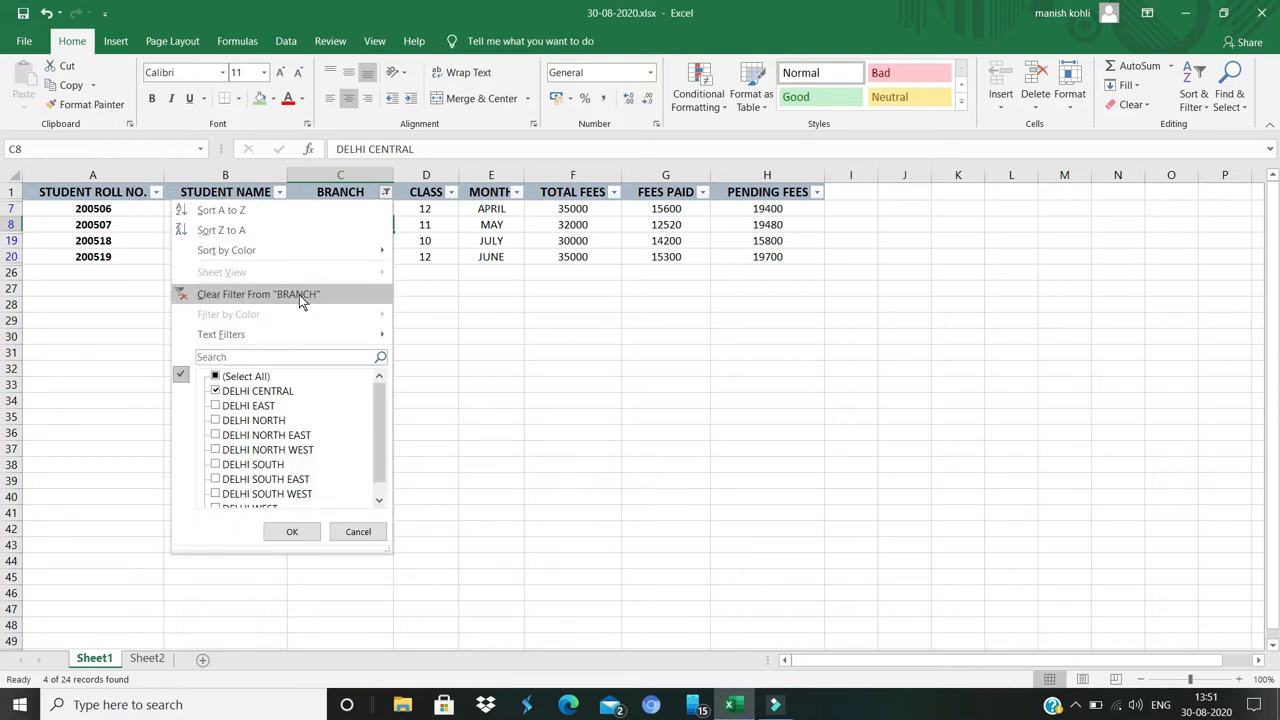
click(299, 294)
Step: Select the whole student fees table and turn off its column filters
click(40, 192)
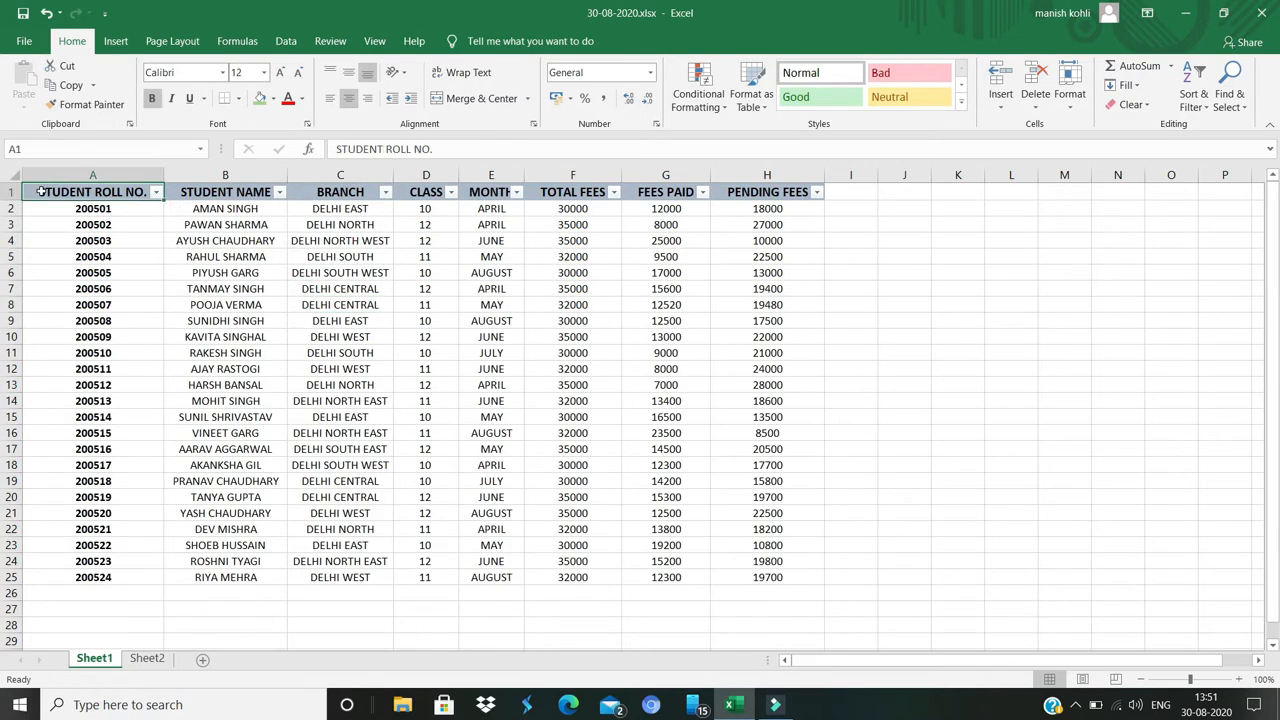
key(ctrl+a)
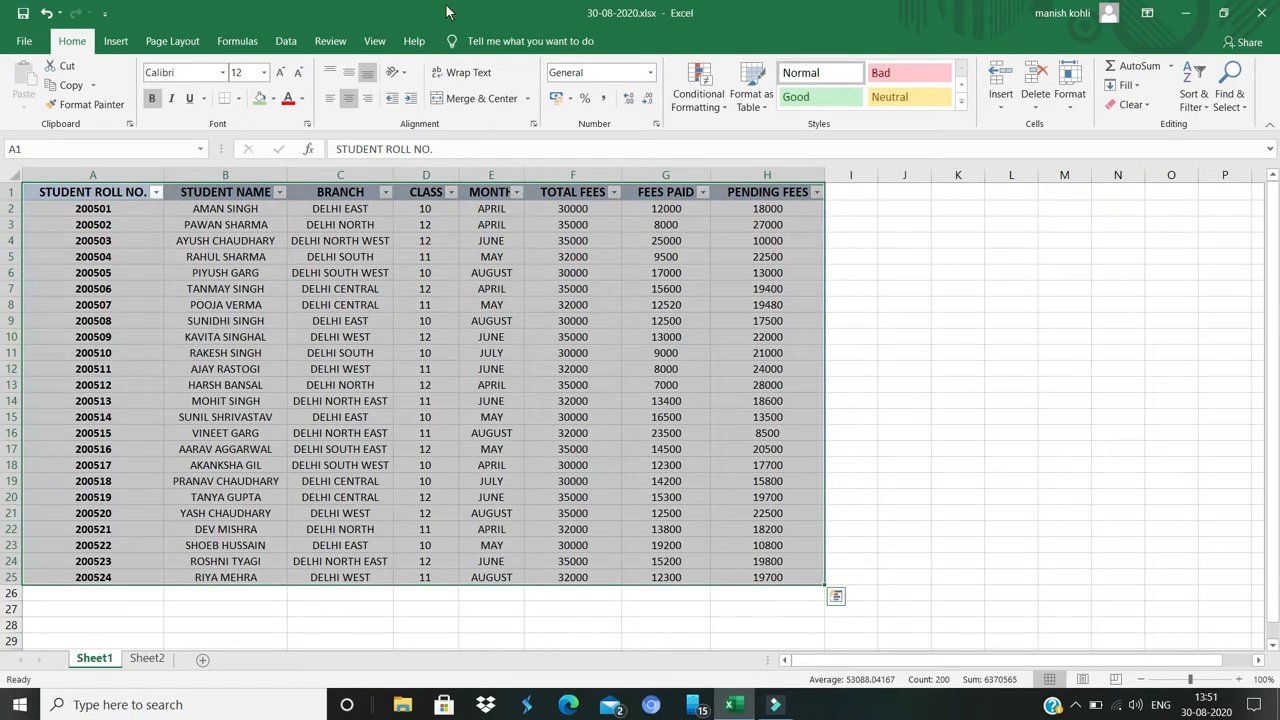
click(289, 42)
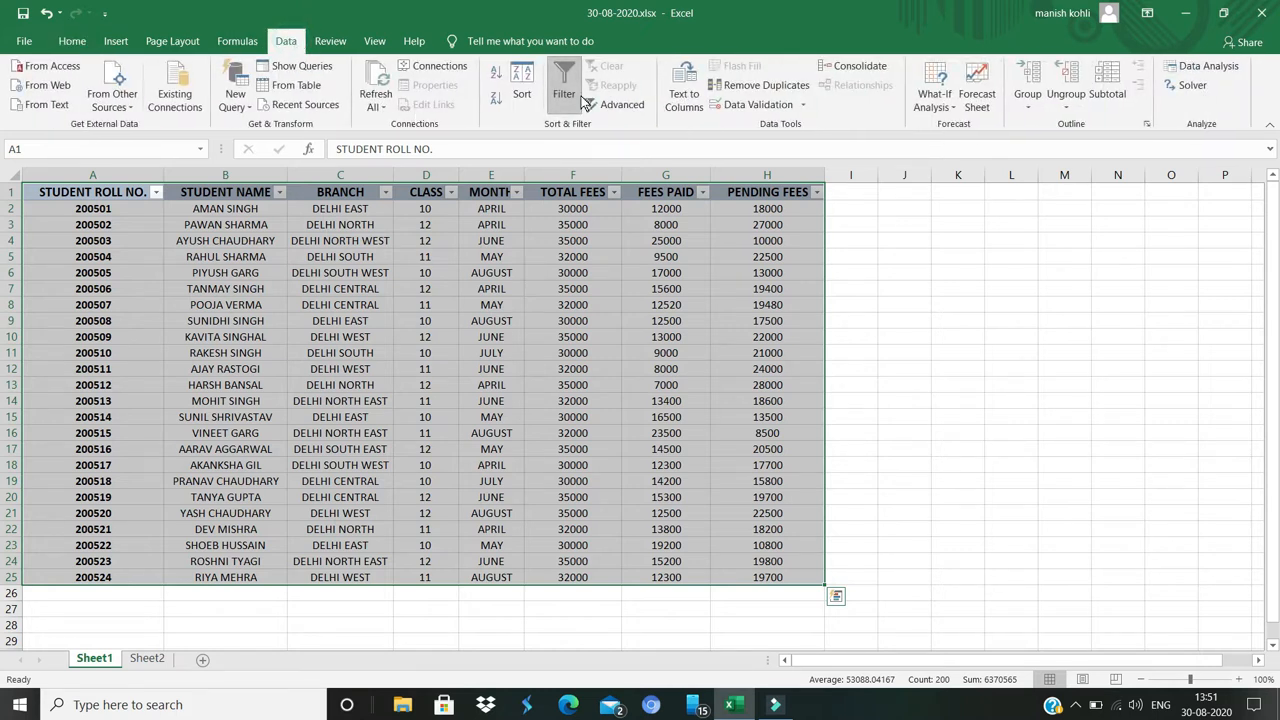
click(576, 101)
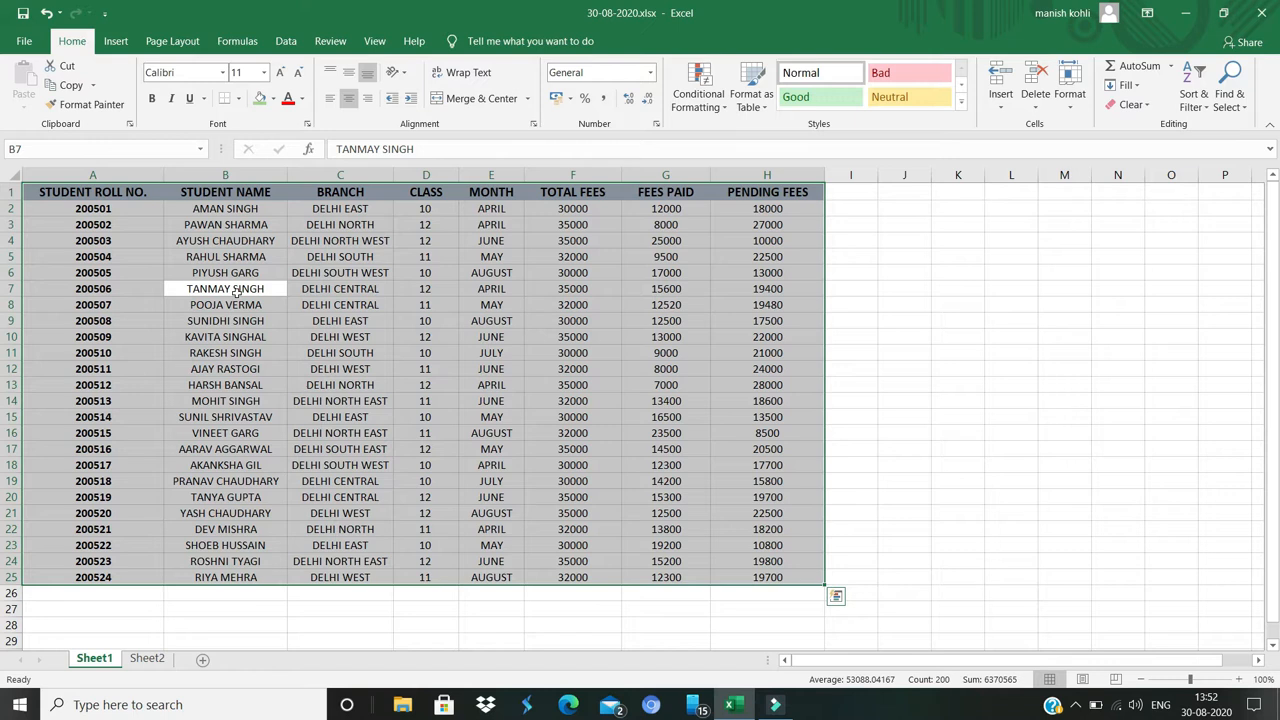
Step: Add column filters to the header row of the student fees table
click(286, 41)
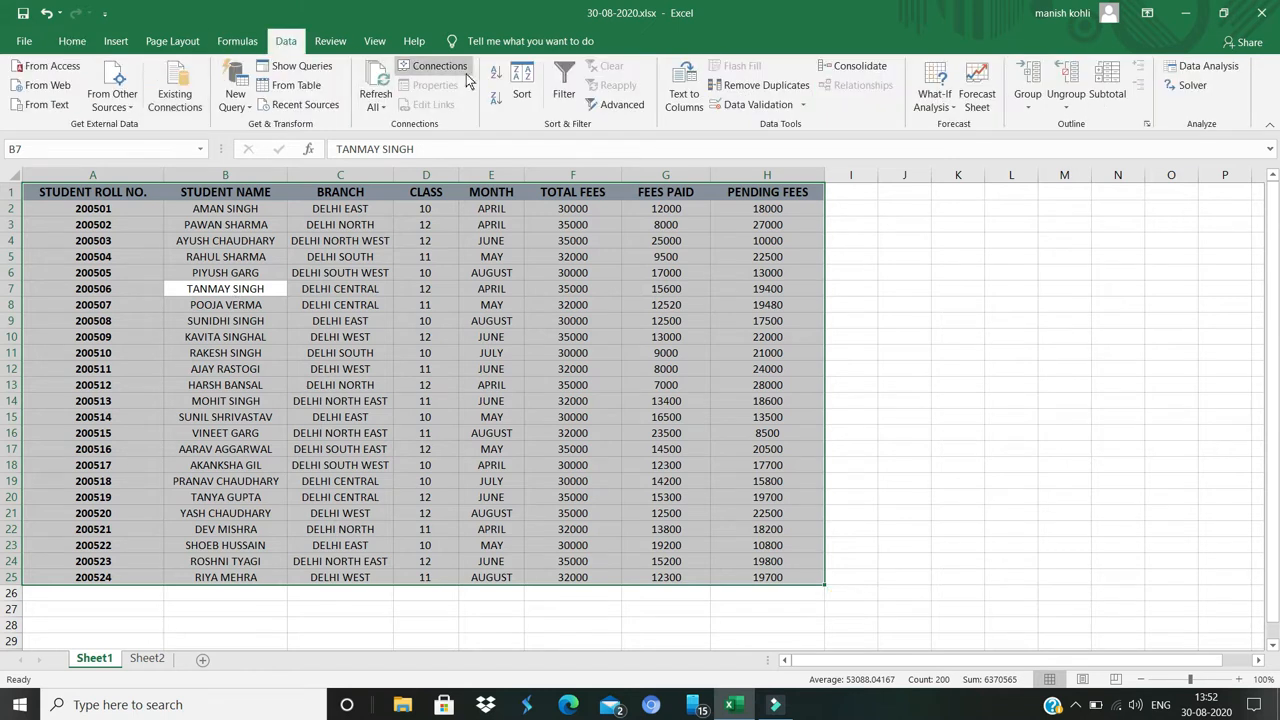
click(569, 107)
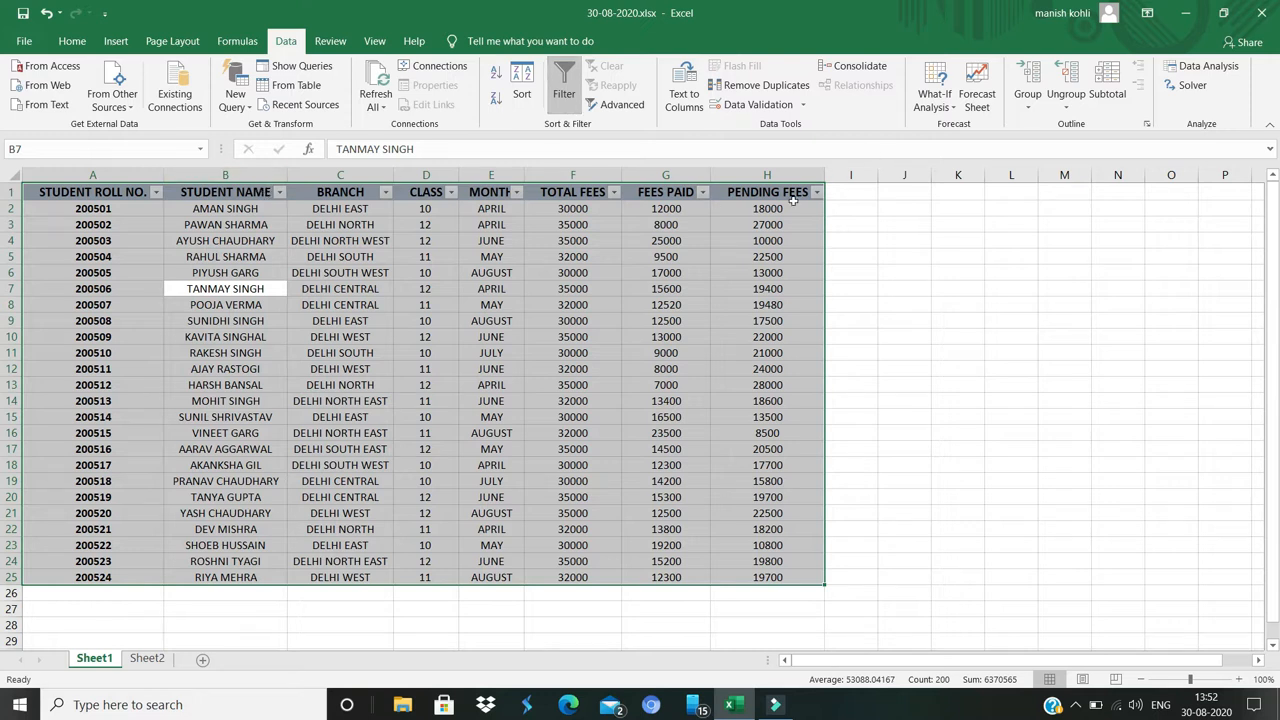
click(477, 354)
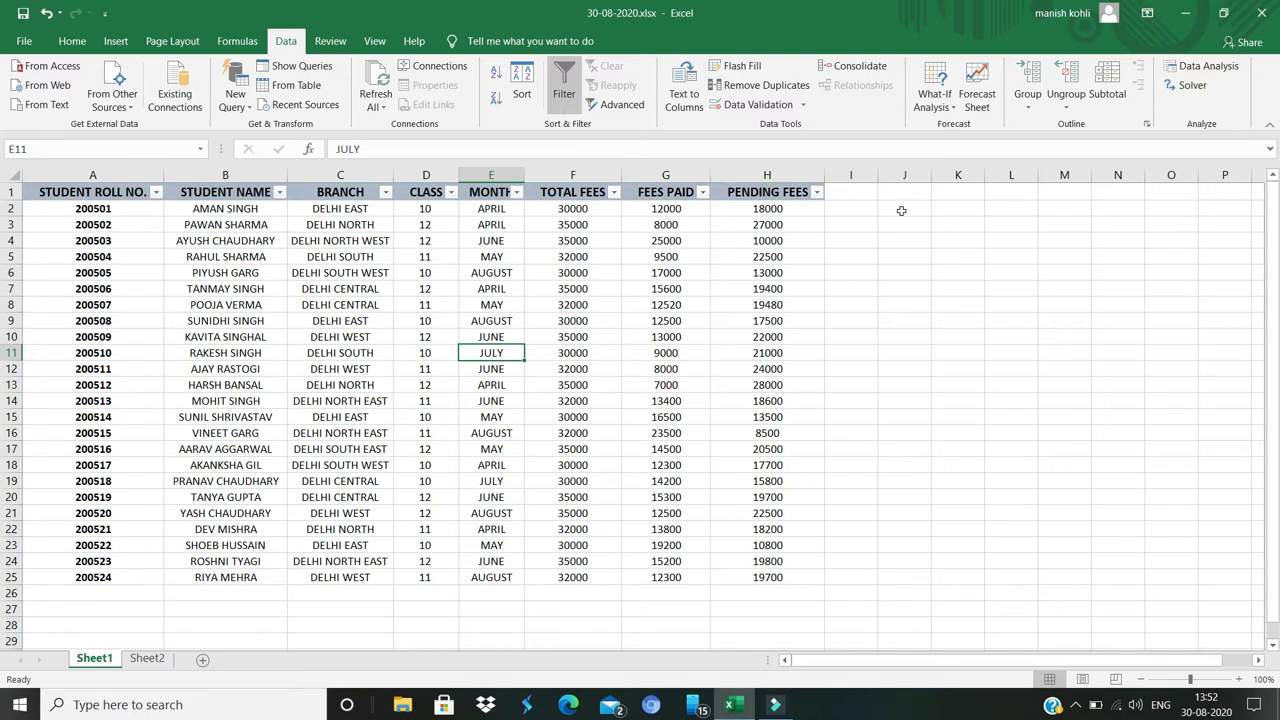
Step: Apply a text filter to the BRANCH column for rows that equal DELHI CENTRAL, and clear the filter
click(388, 193)
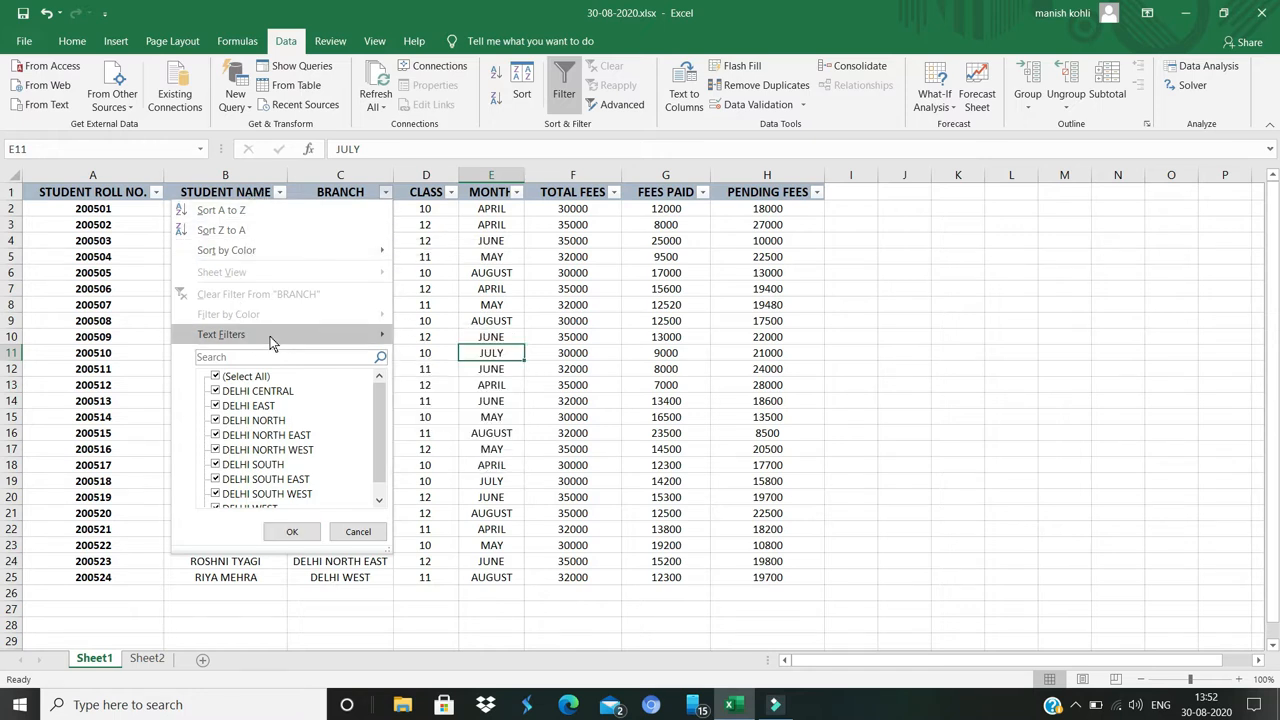
mouse_move(272, 344)
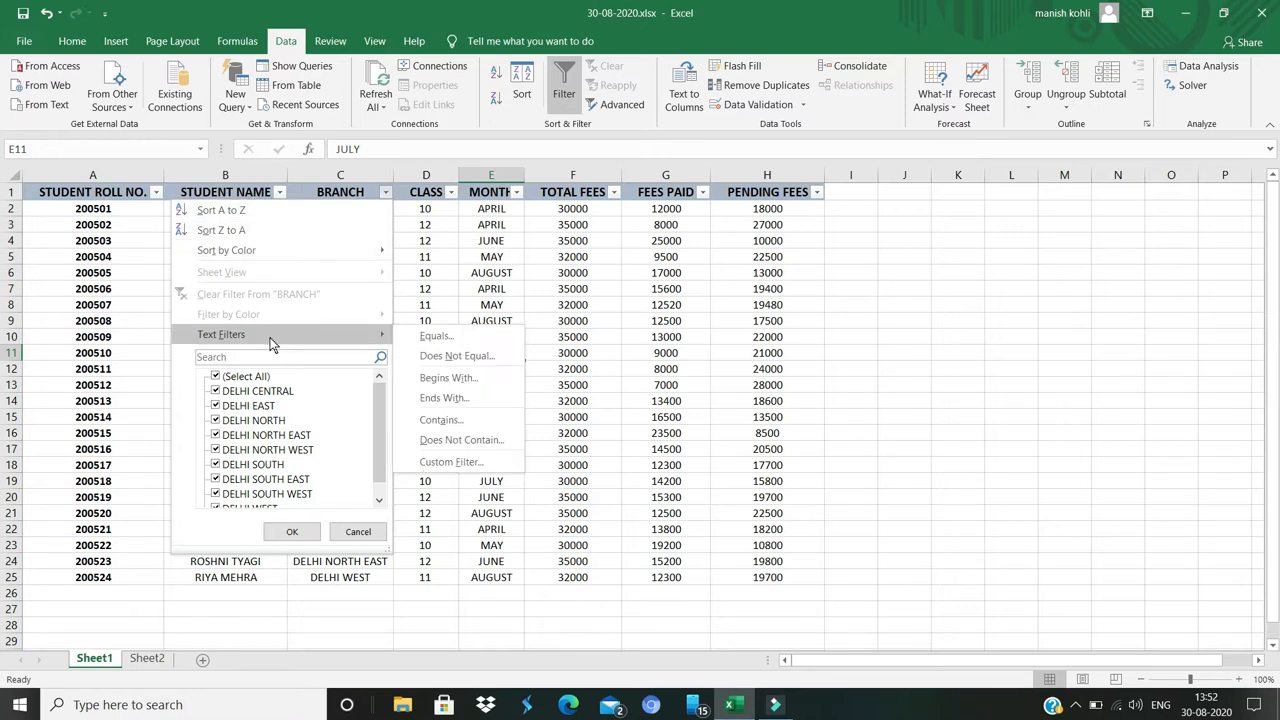
click(468, 335)
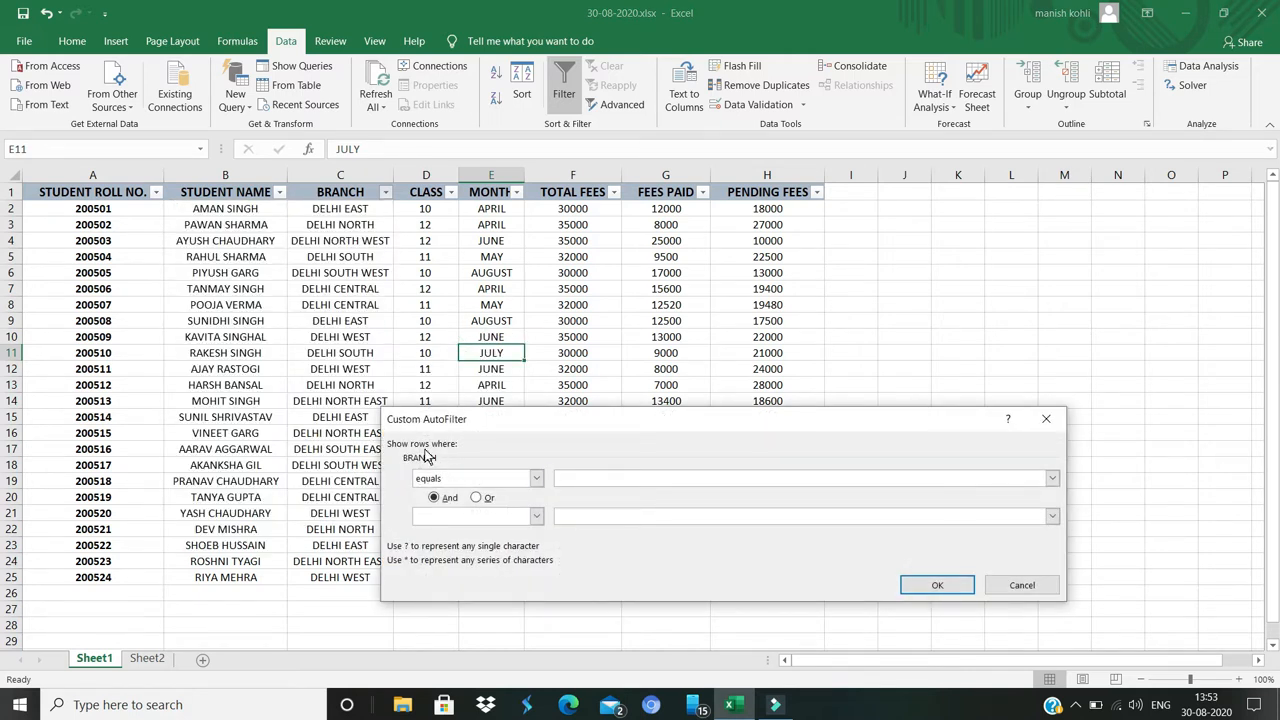
click(537, 477)
click(537, 477)
click(537, 477)
key(Tab)
text(DELHI CENTRAL)
key(Return)
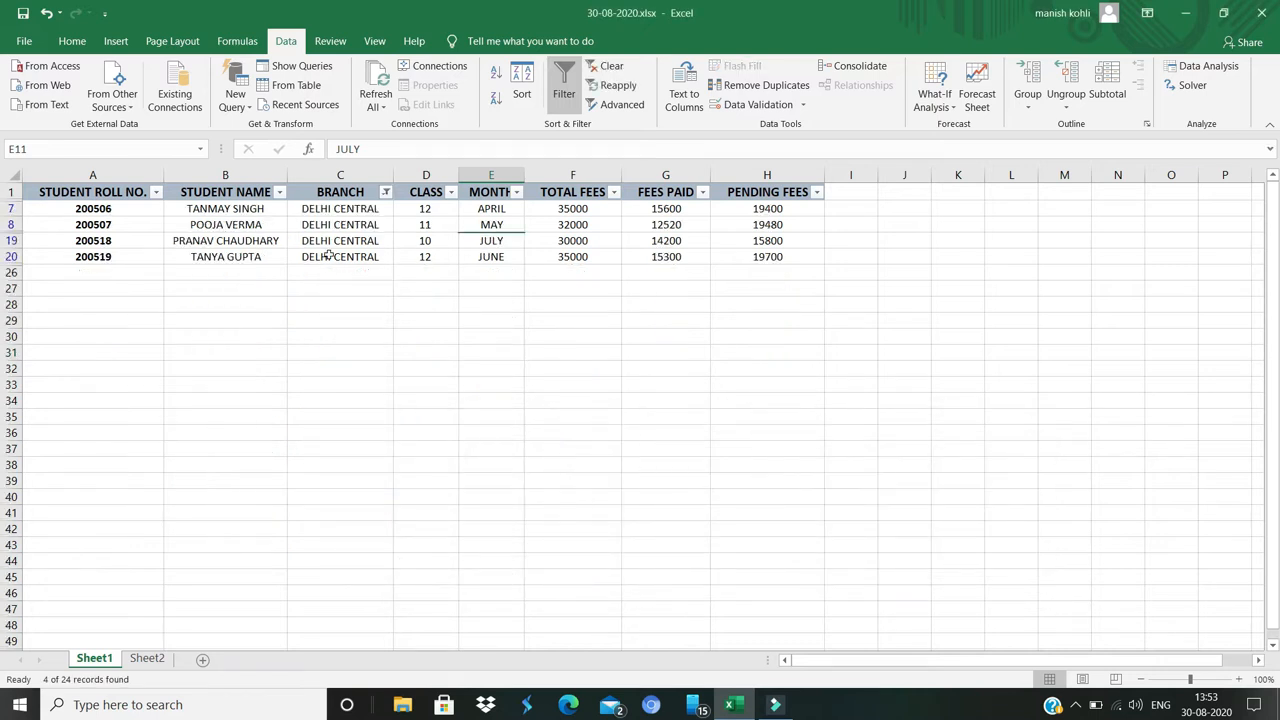
click(329, 256)
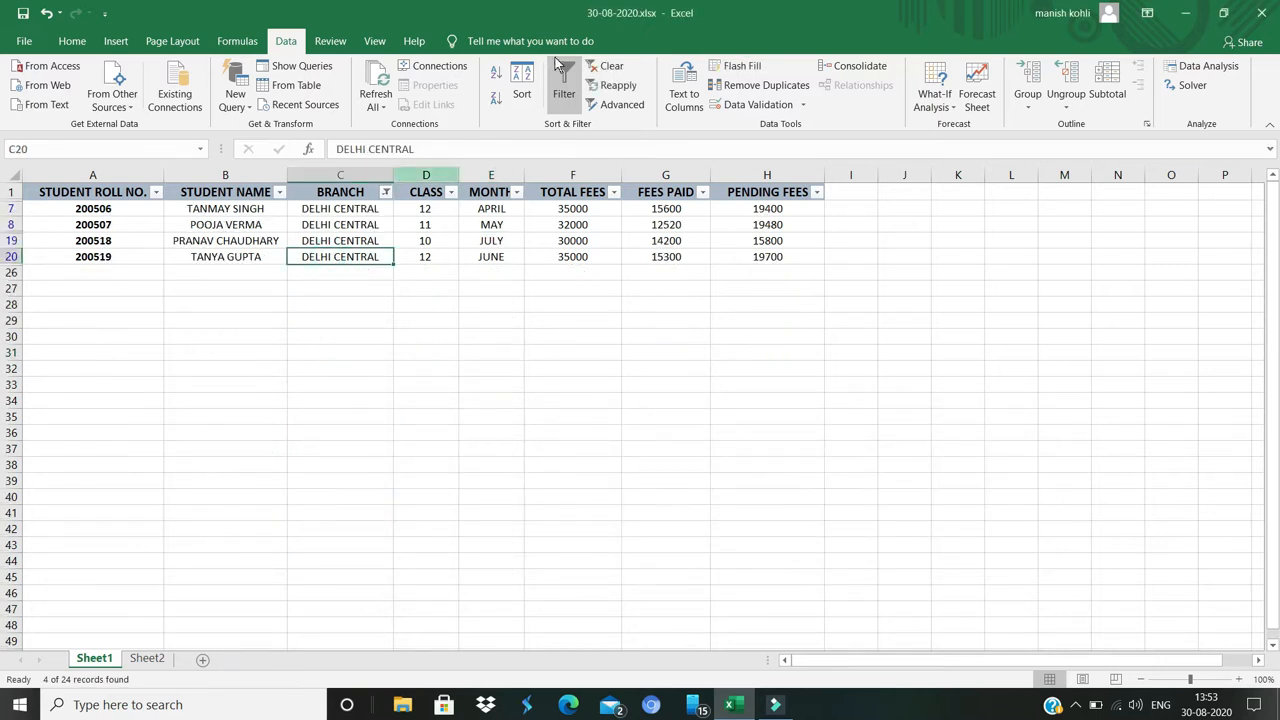
click(606, 70)
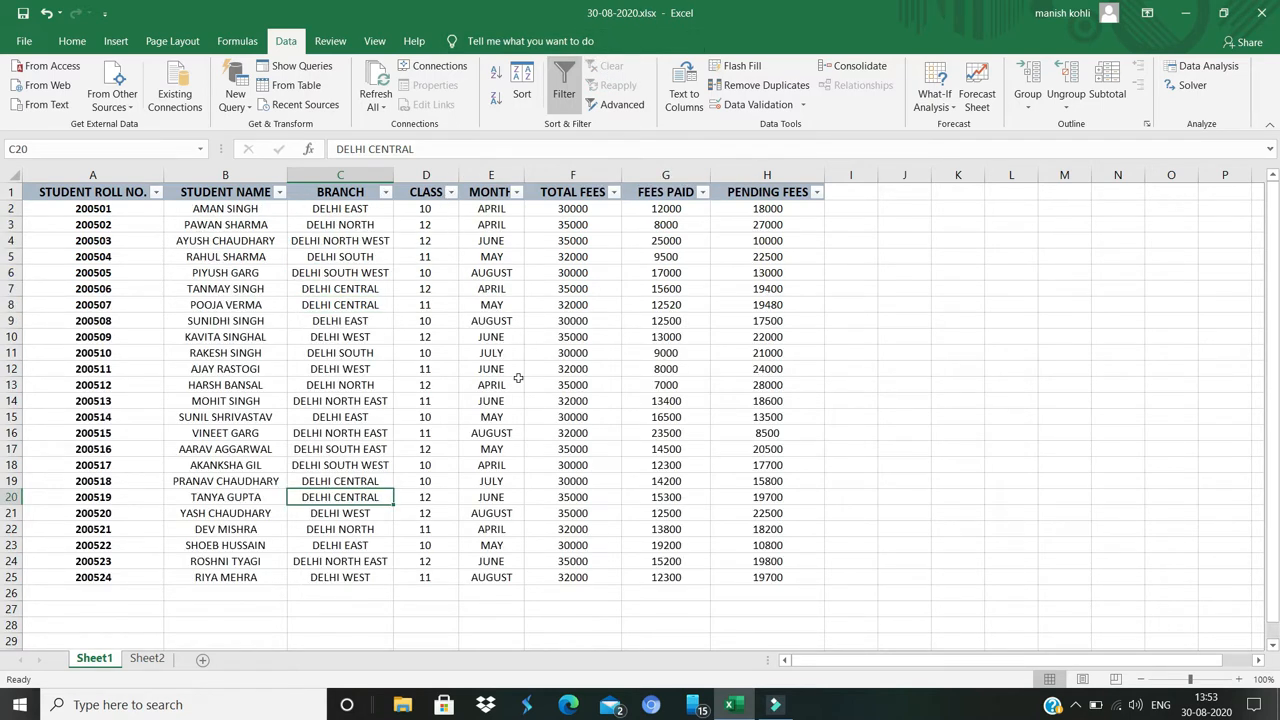
Step: Apply a text filter to the BRANCH column for rows that do not equal DELHI CENTRAL, and clear the filter
click(385, 192)
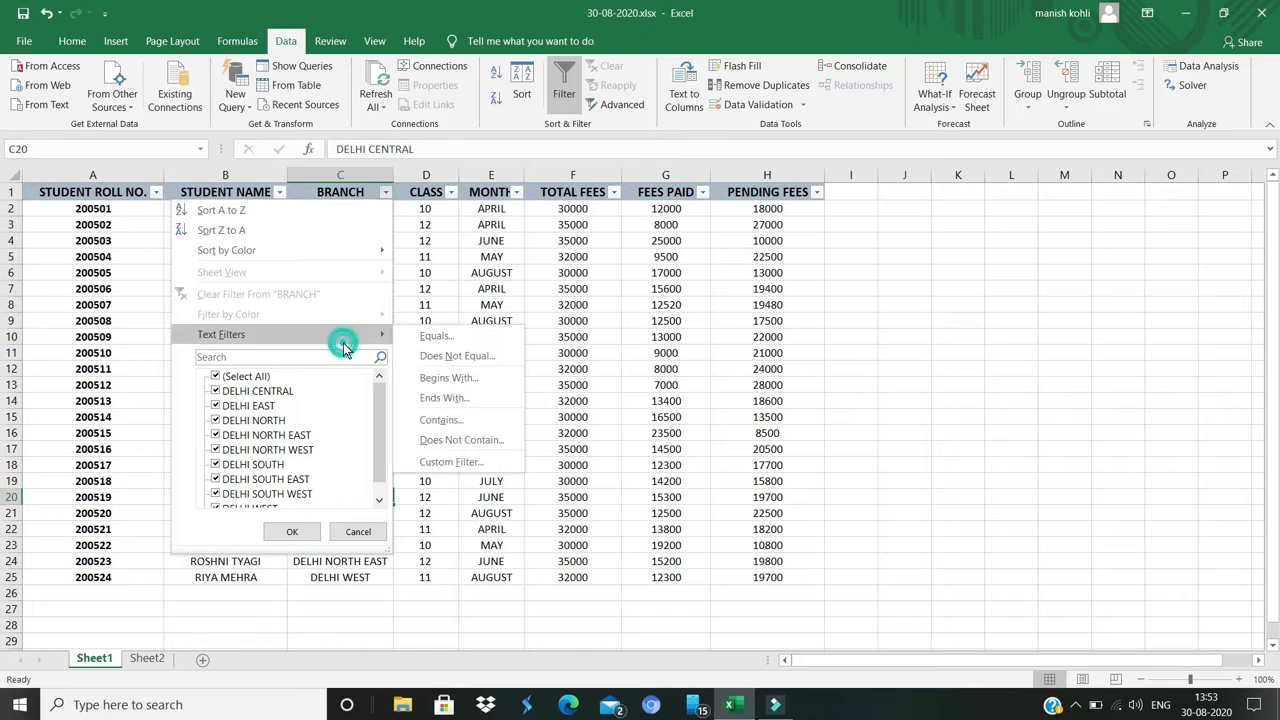
click(442, 357)
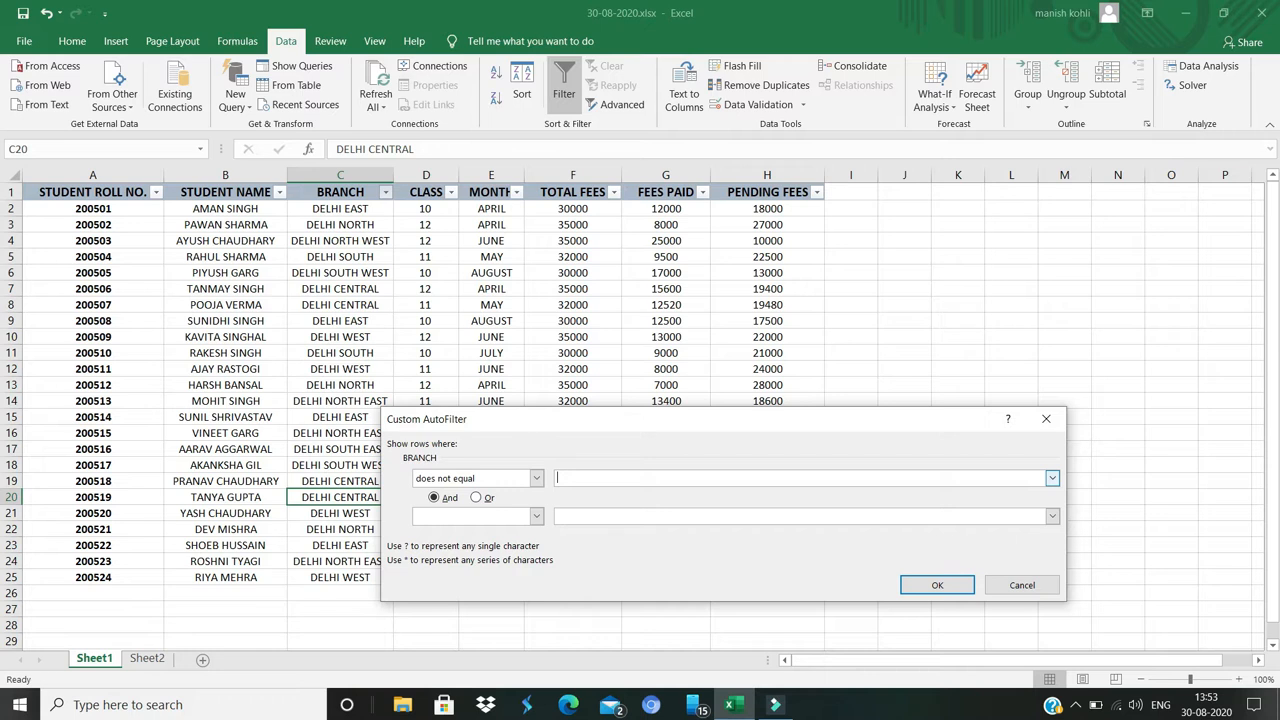
text(DELJH)
click(533, 478)
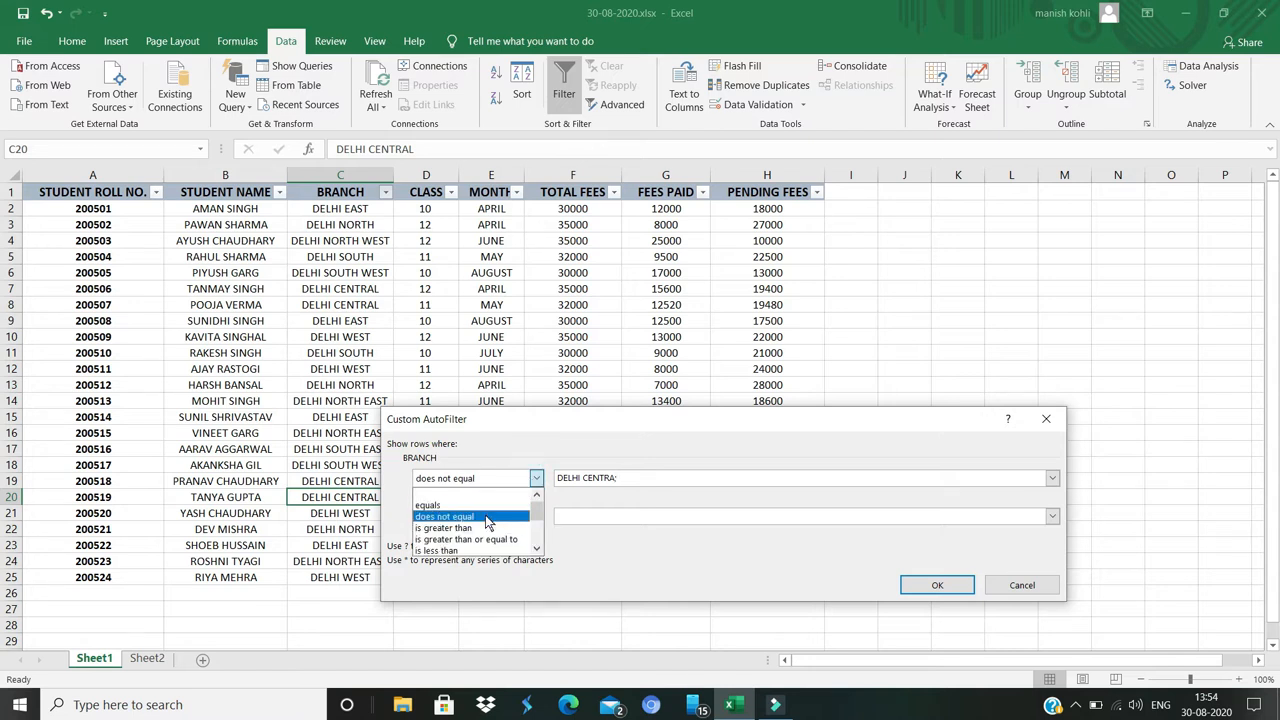
click(620, 474)
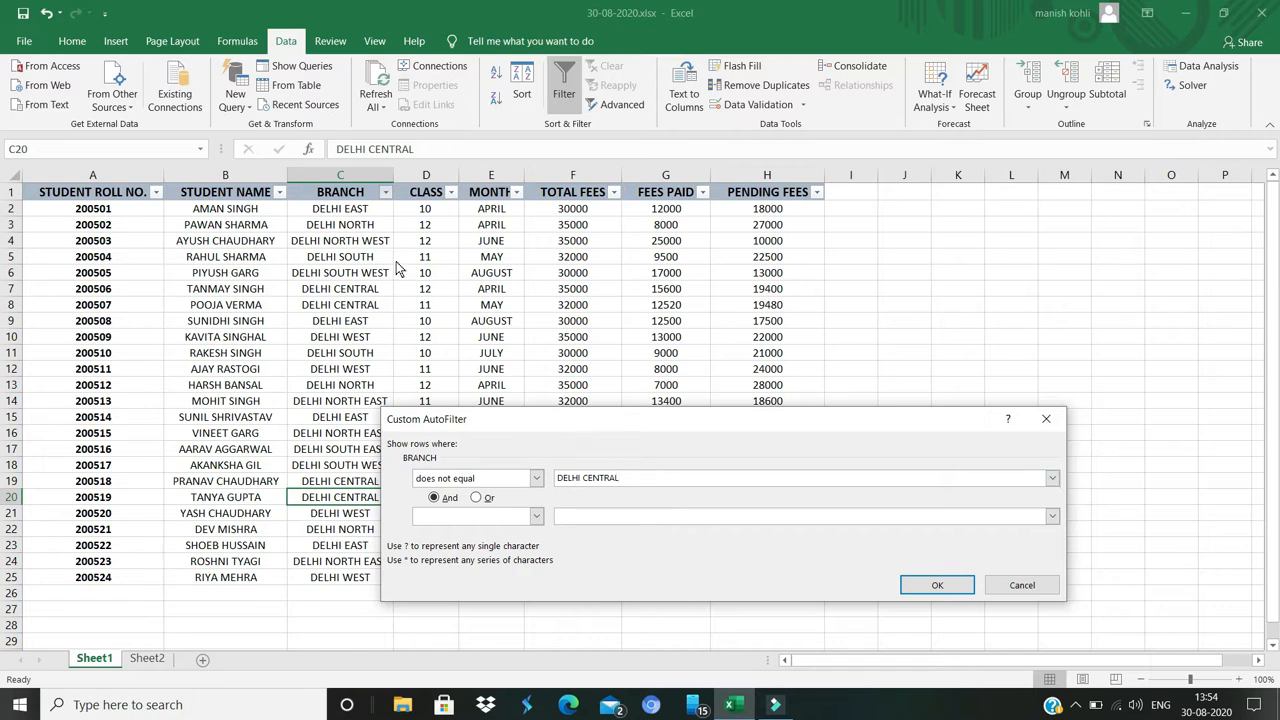
click(930, 586)
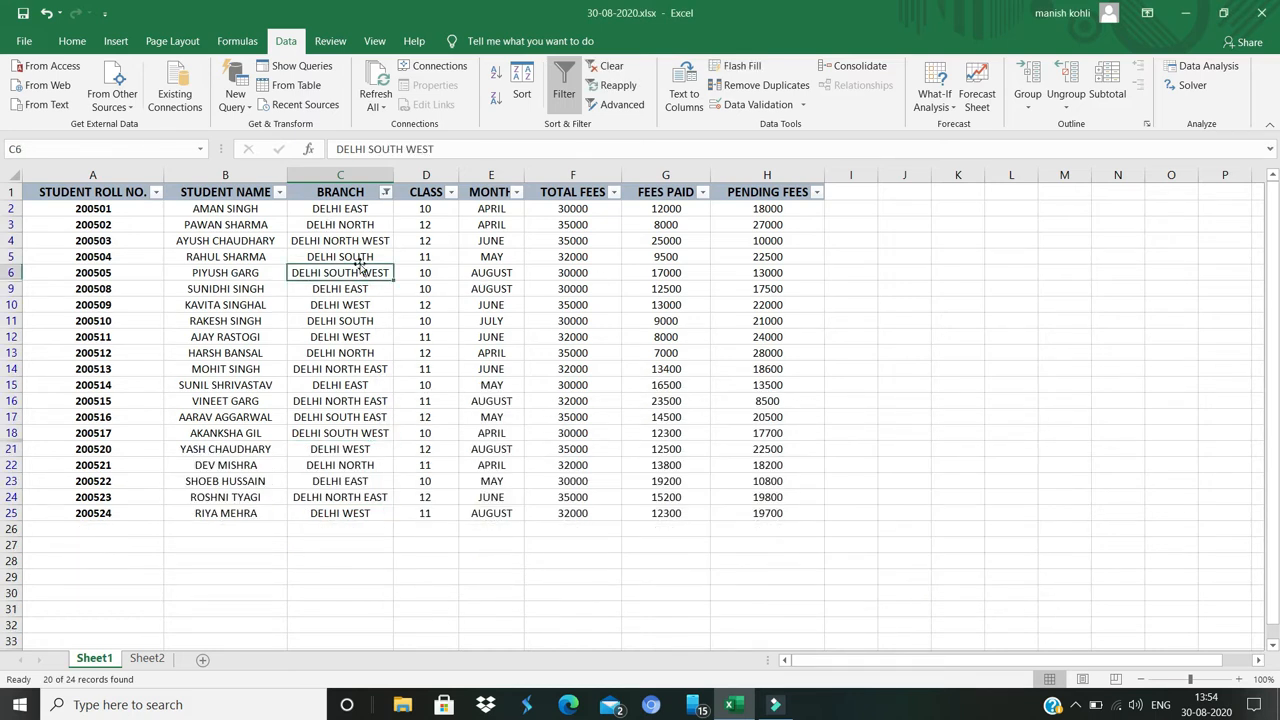
click(386, 194)
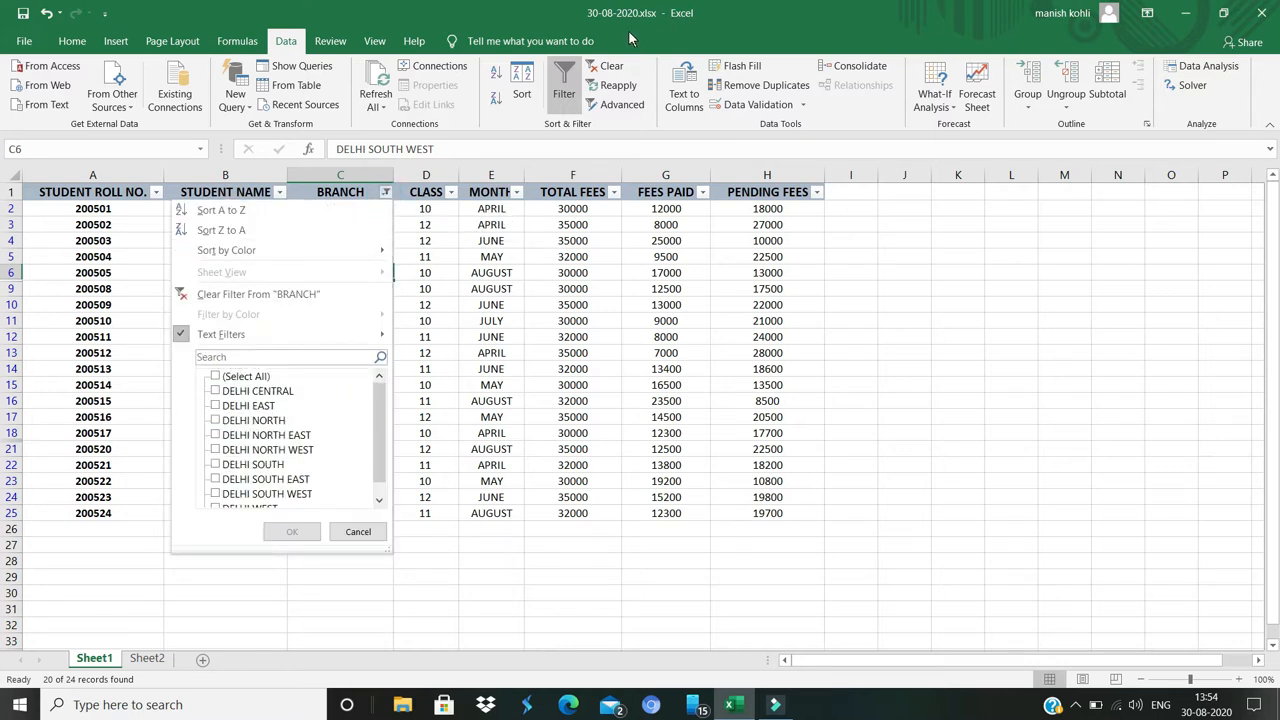
click(295, 293)
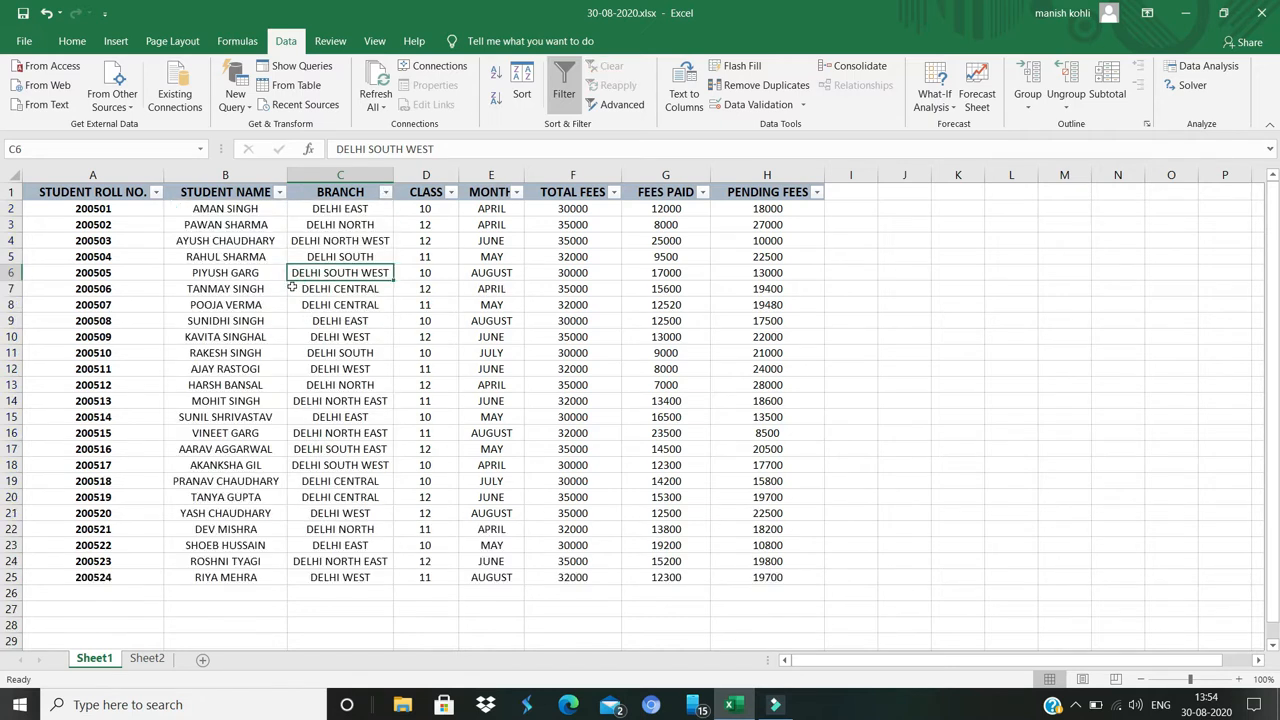
Step: Review the text filter options for the BRANCH column and the number filter options for the CLASS column
click(388, 192)
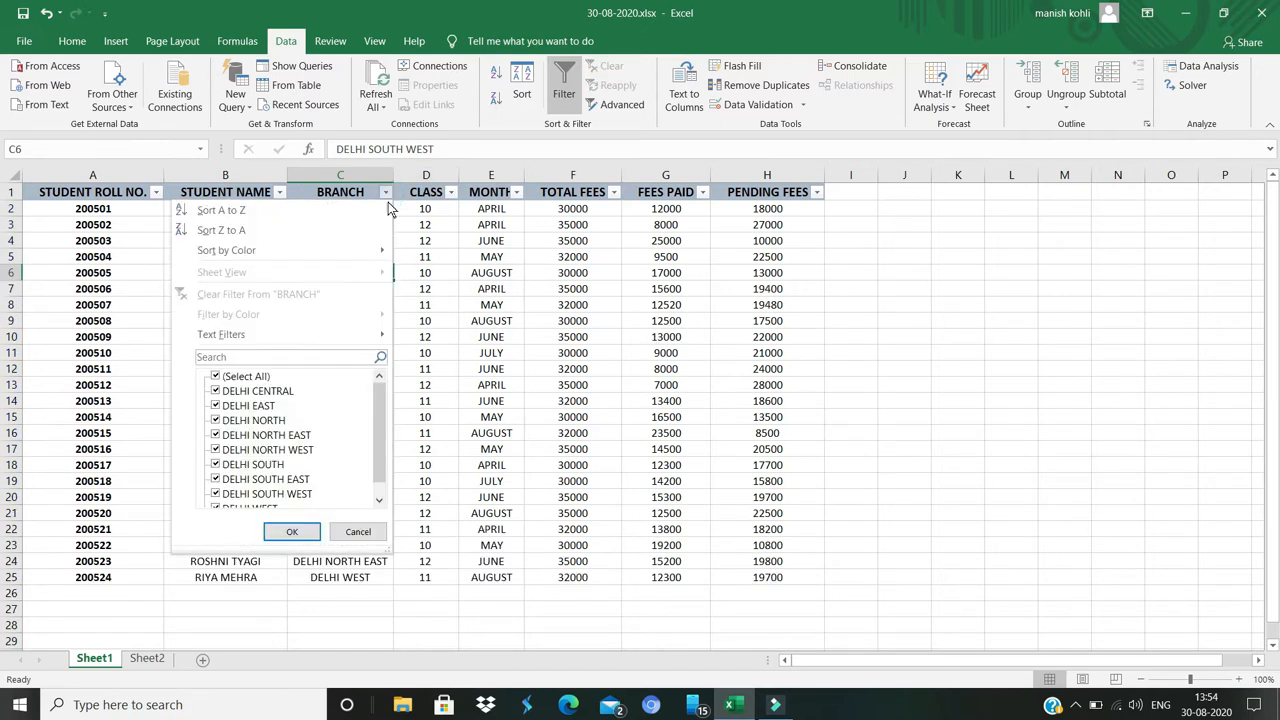
click(360, 334)
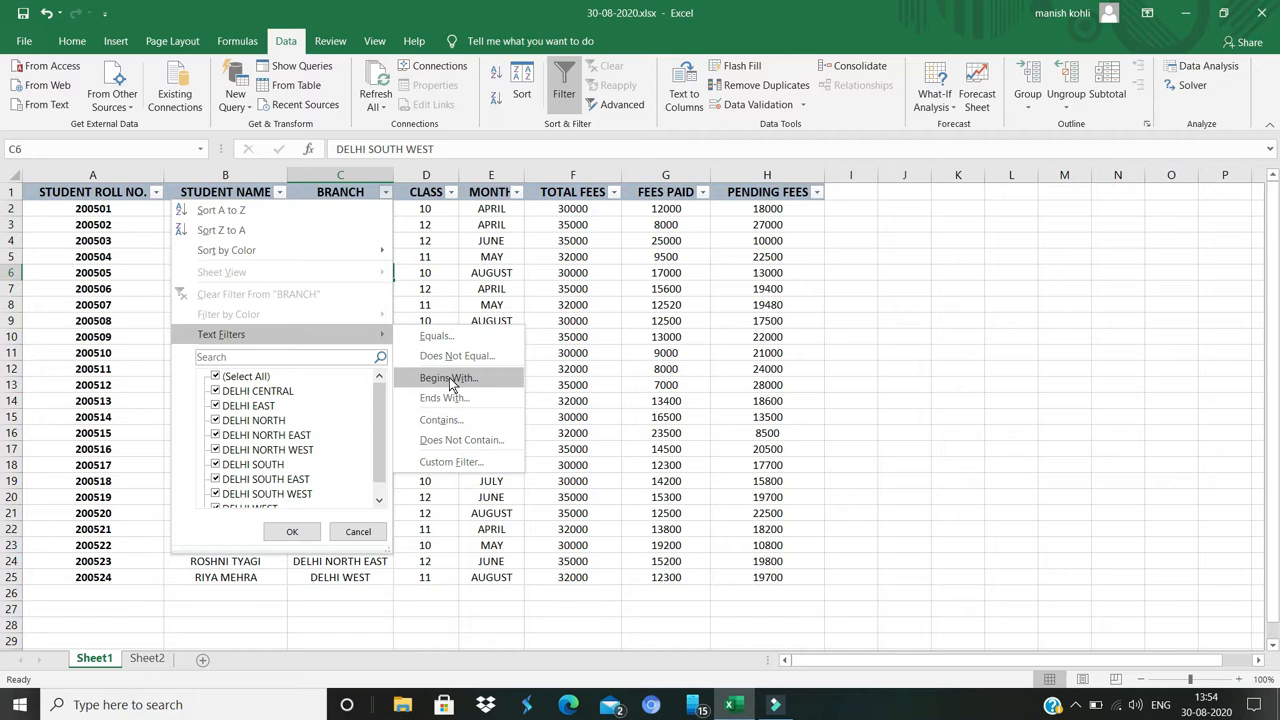
click(481, 464)
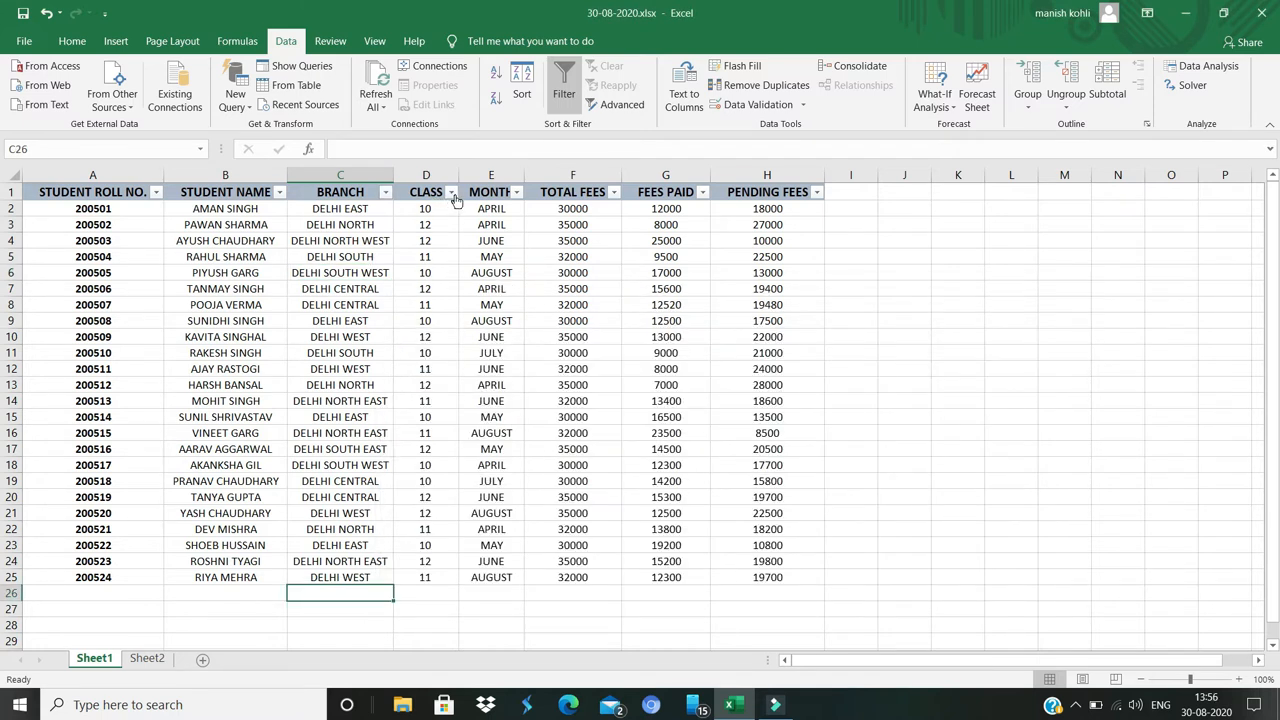
click(452, 192)
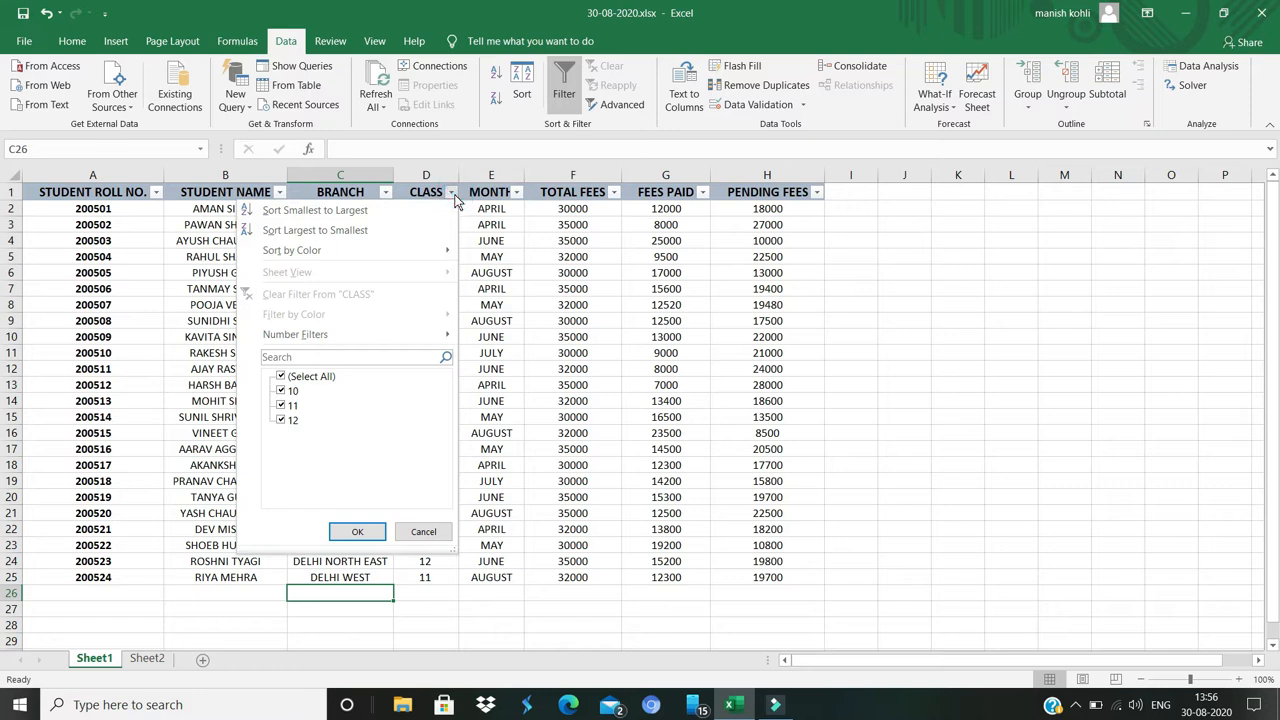
mouse_move(320, 338)
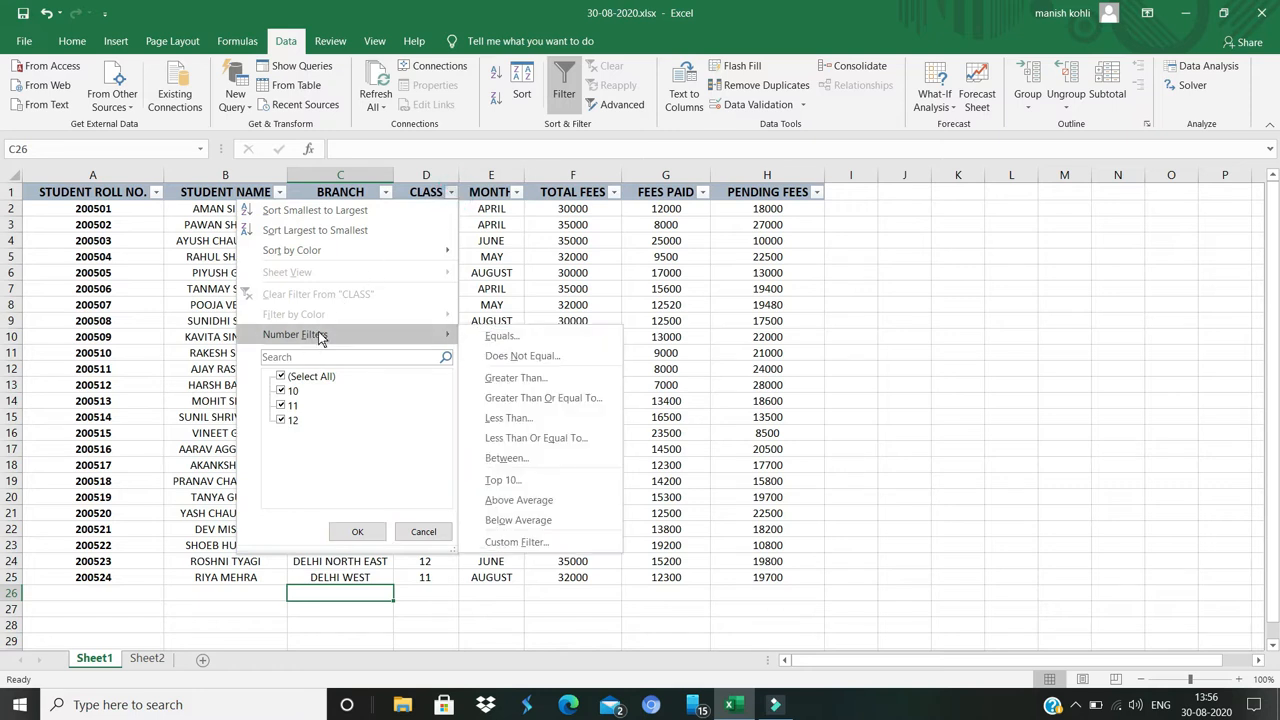
click(600, 268)
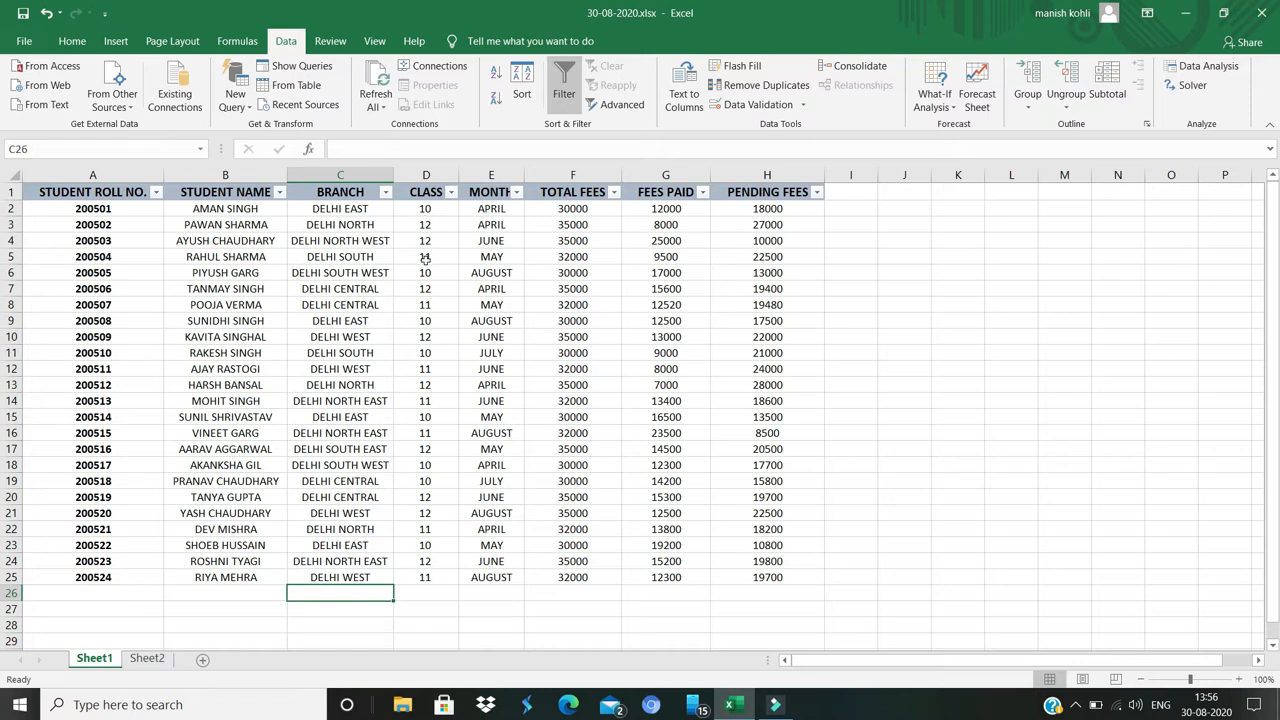
Step: Apply a number filter to the CLASS column for rows that equal 10
click(420, 210)
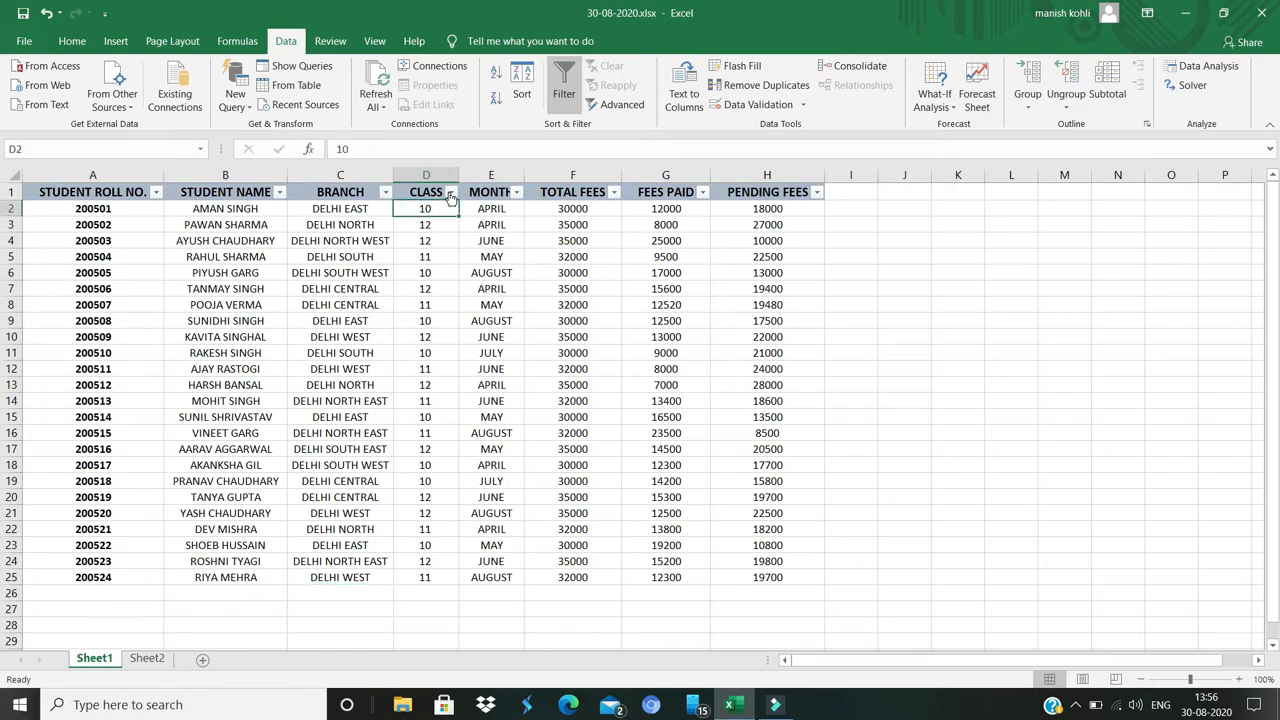
click(450, 193)
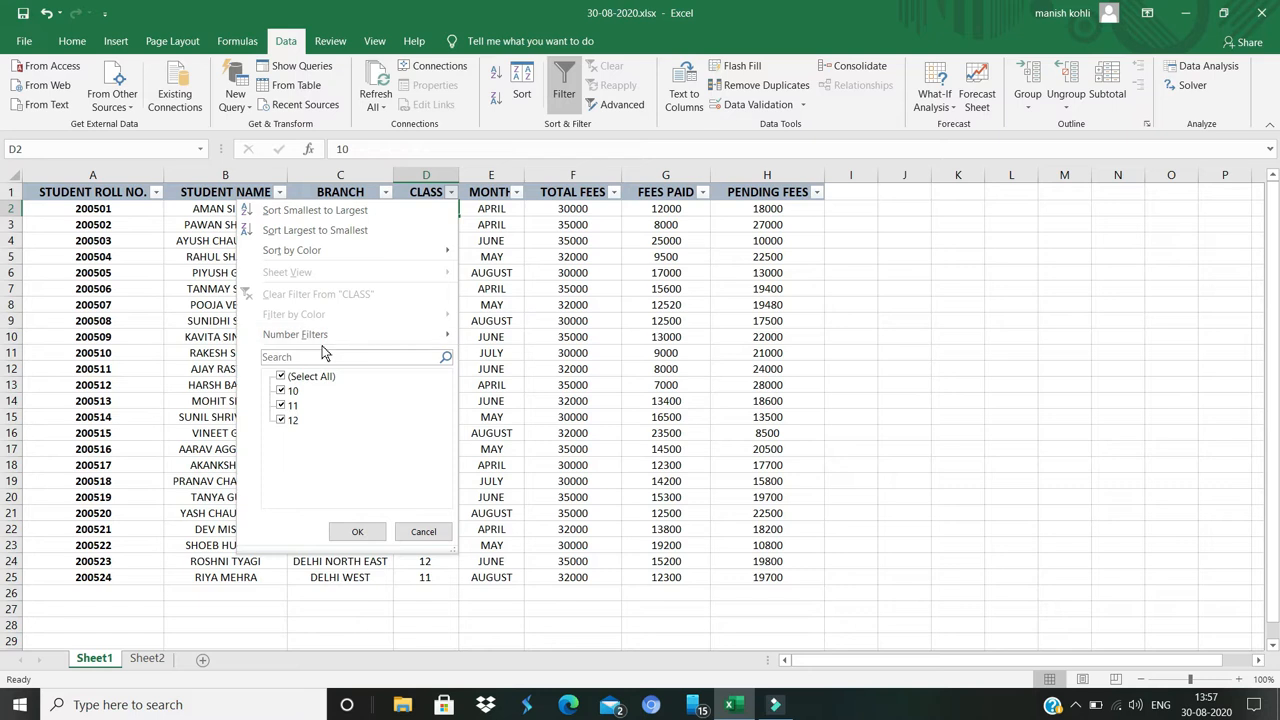
click(340, 336)
click(420, 336)
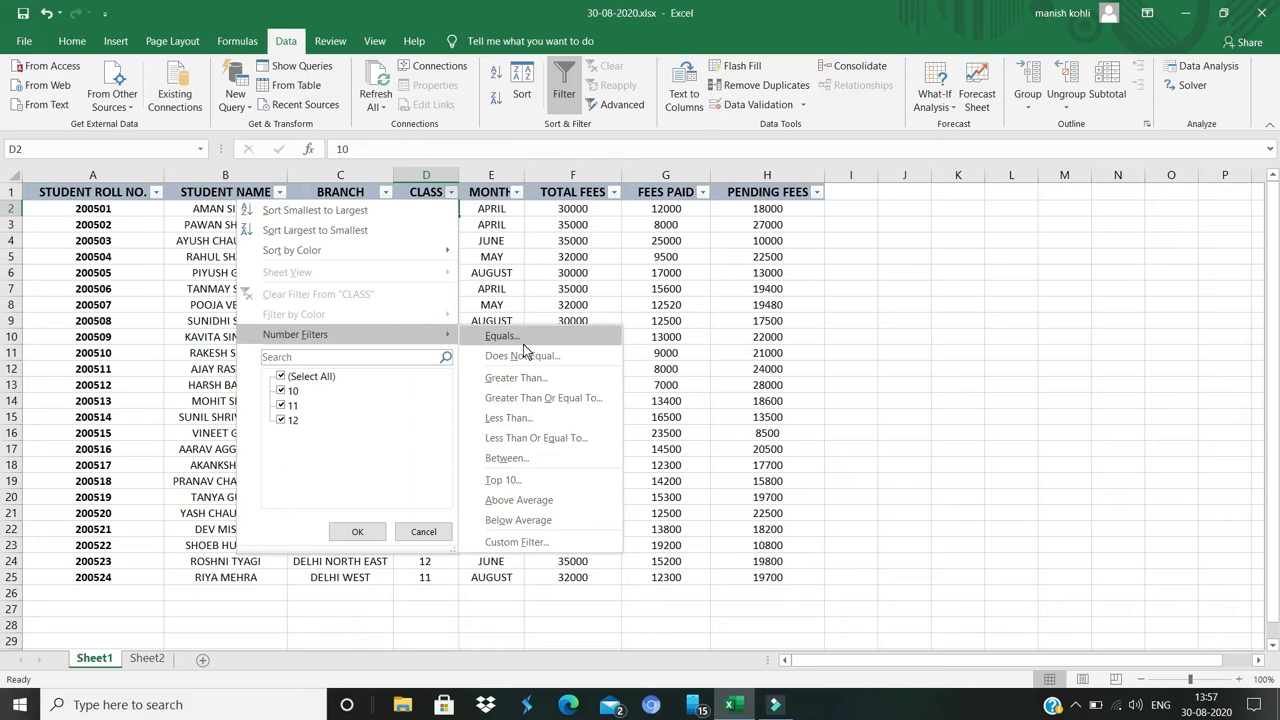
click(524, 334)
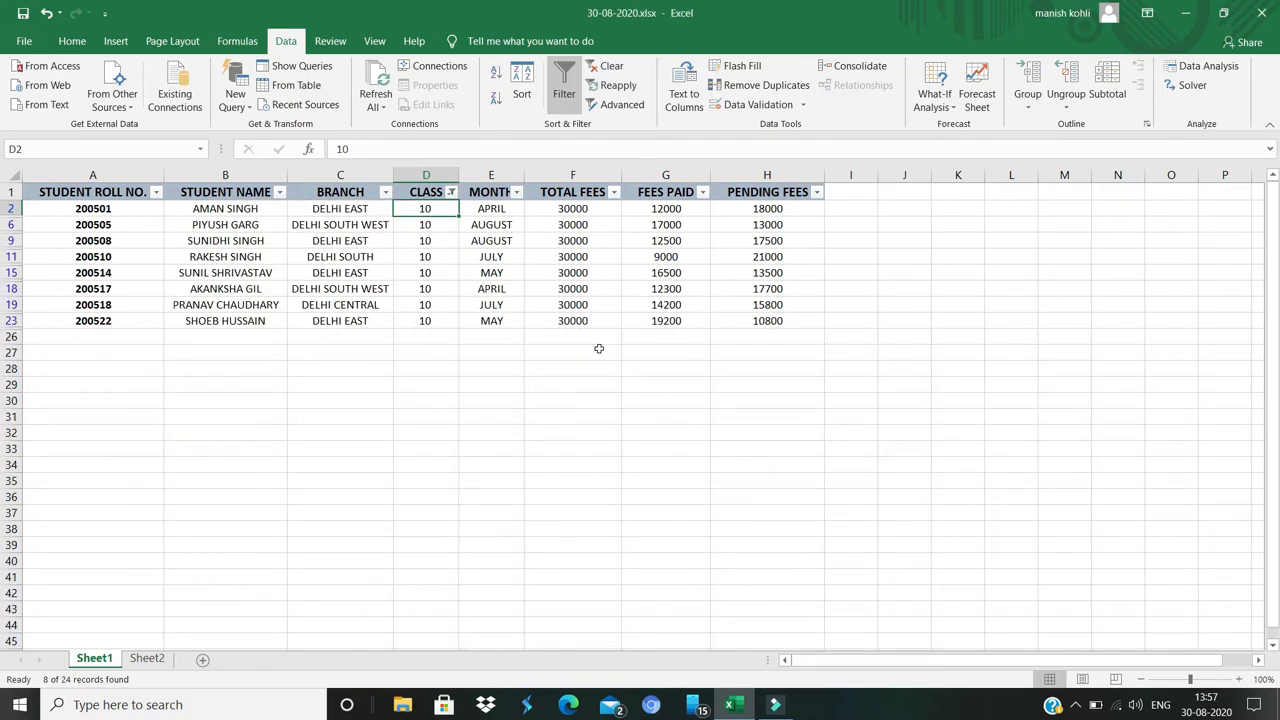
Step: Clear the filter on the CLASS column and review the column's number filter options
click(596, 66)
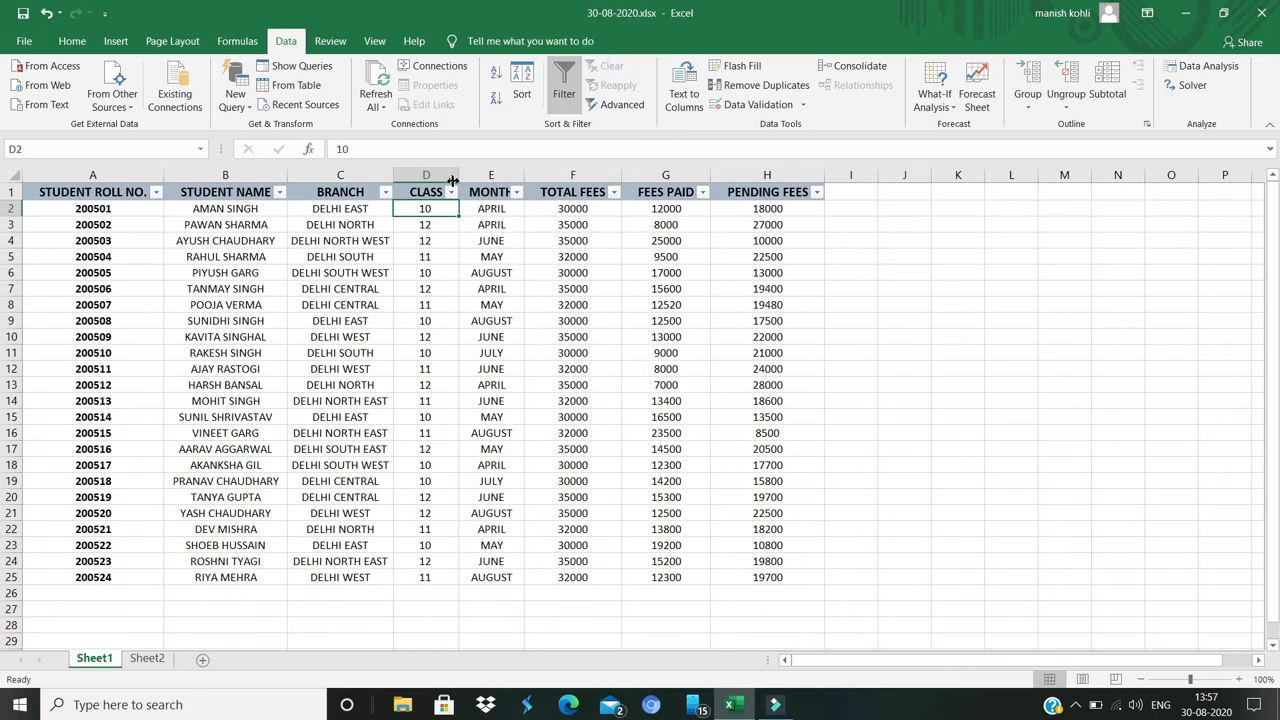
click(451, 192)
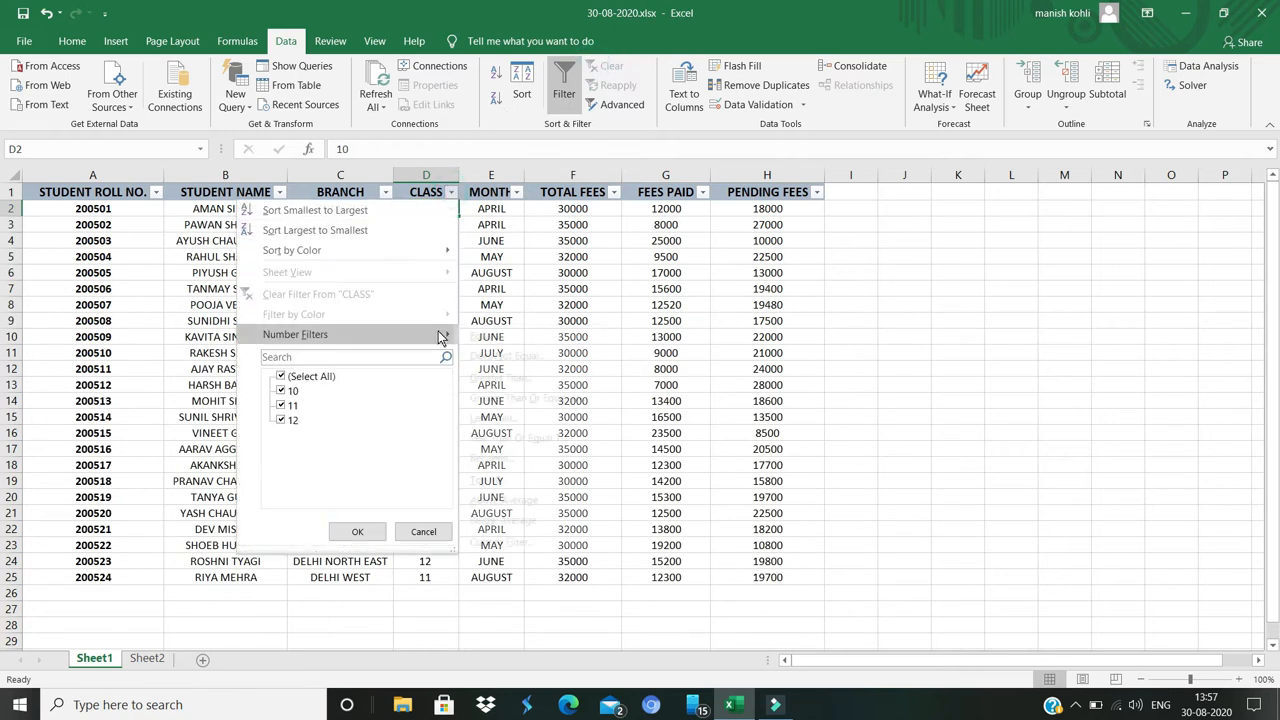
mouse_move(440, 333)
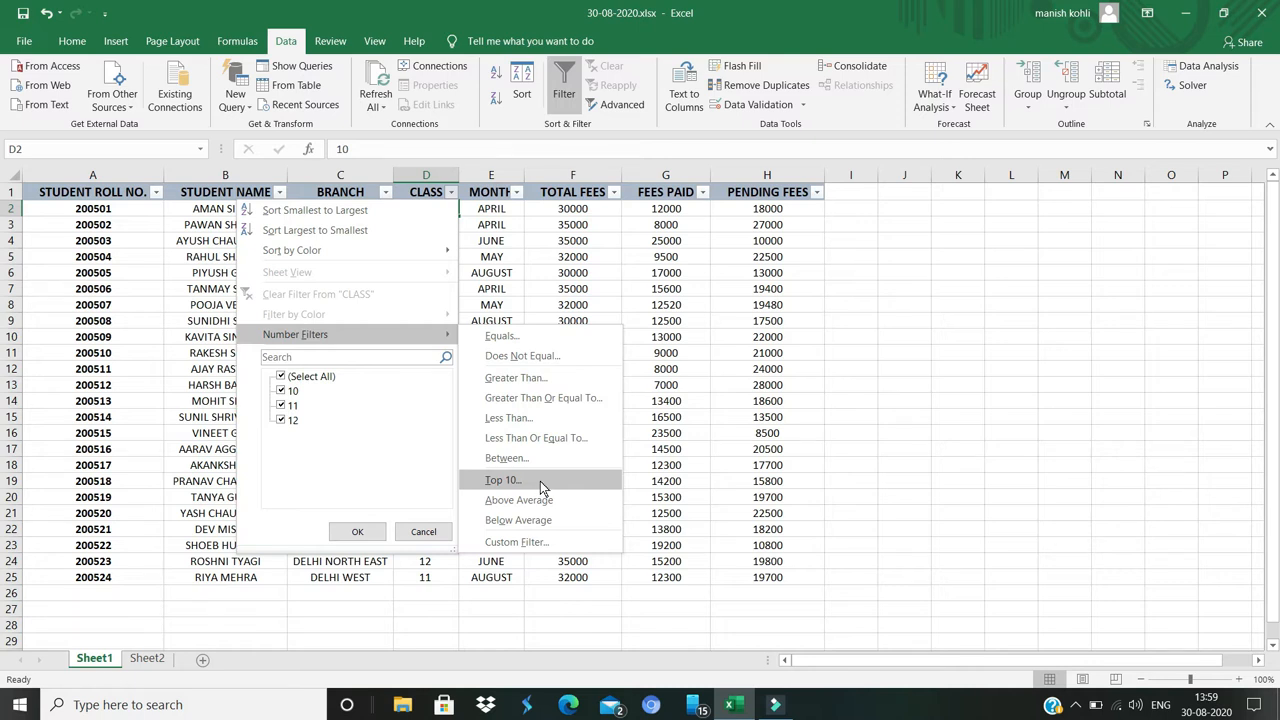
Step: Apply a Top 10 number filter to the PENDING FEES column for the top 10 items, and clear the filter
click(816, 191)
mouse_move(755, 340)
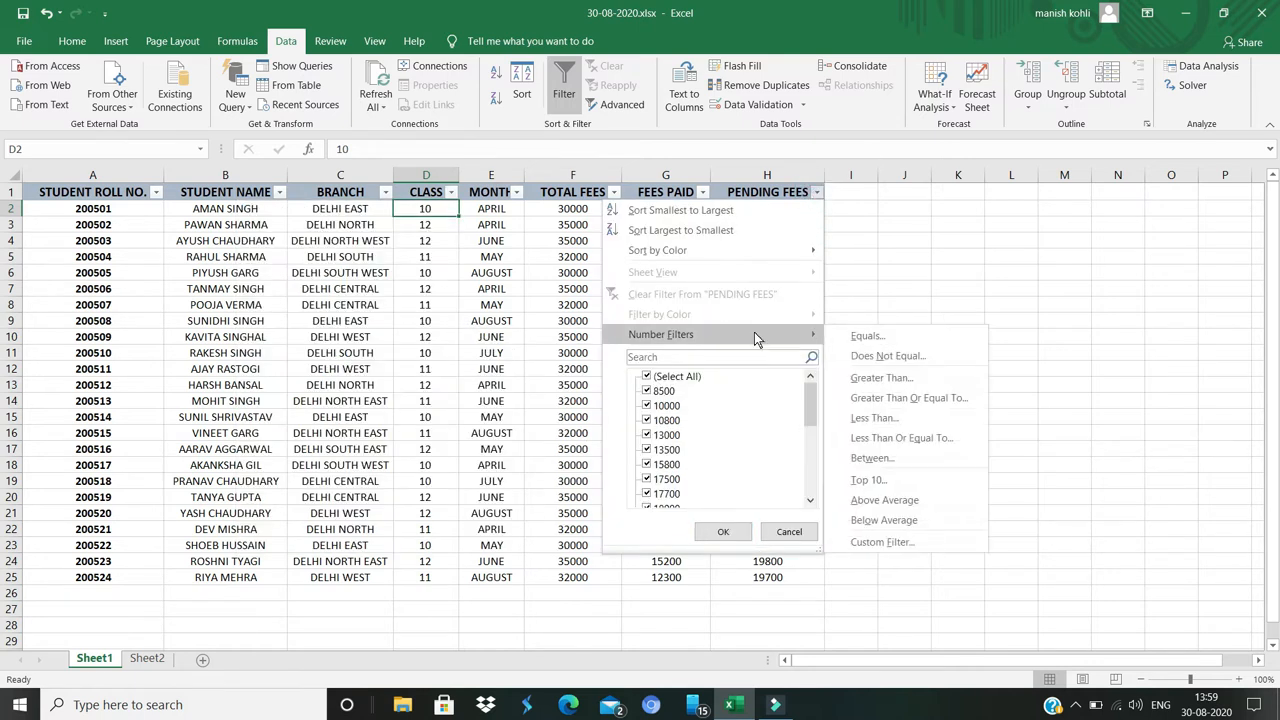
click(880, 481)
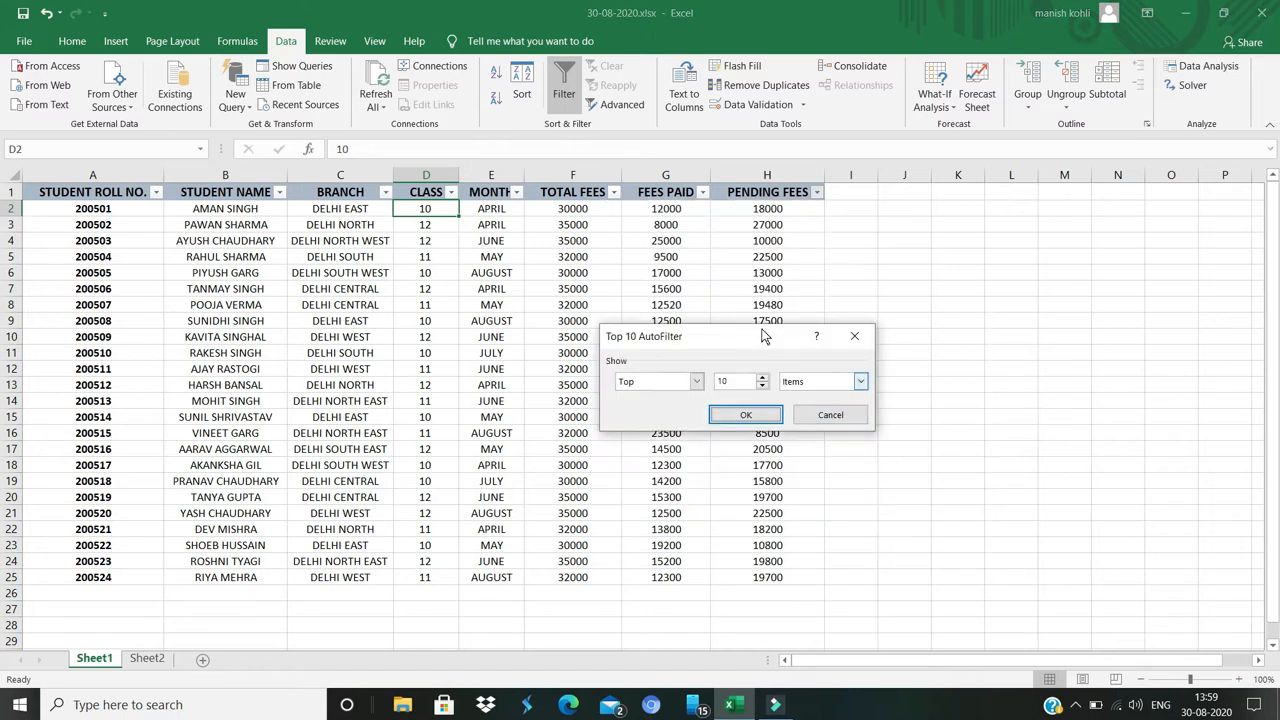
drag(750, 336, 1001, 245)
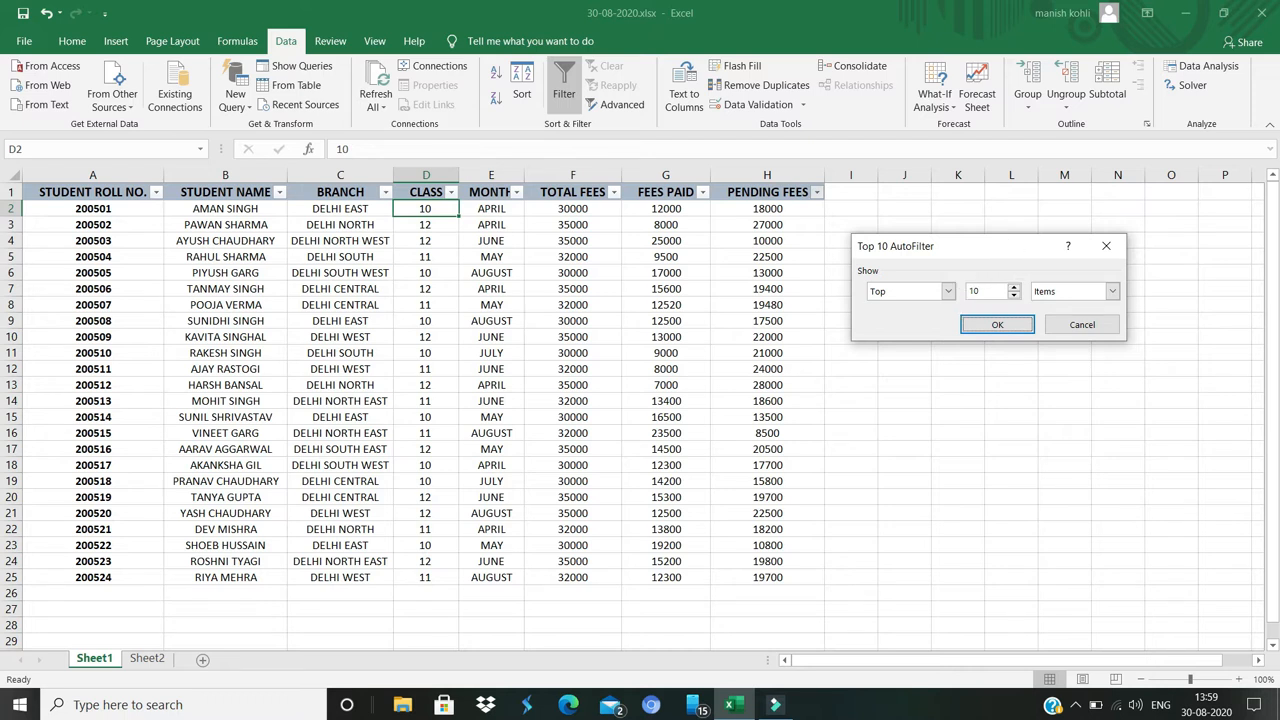
click(1013, 296)
click(1013, 296)
click(1013, 287)
click(1013, 287)
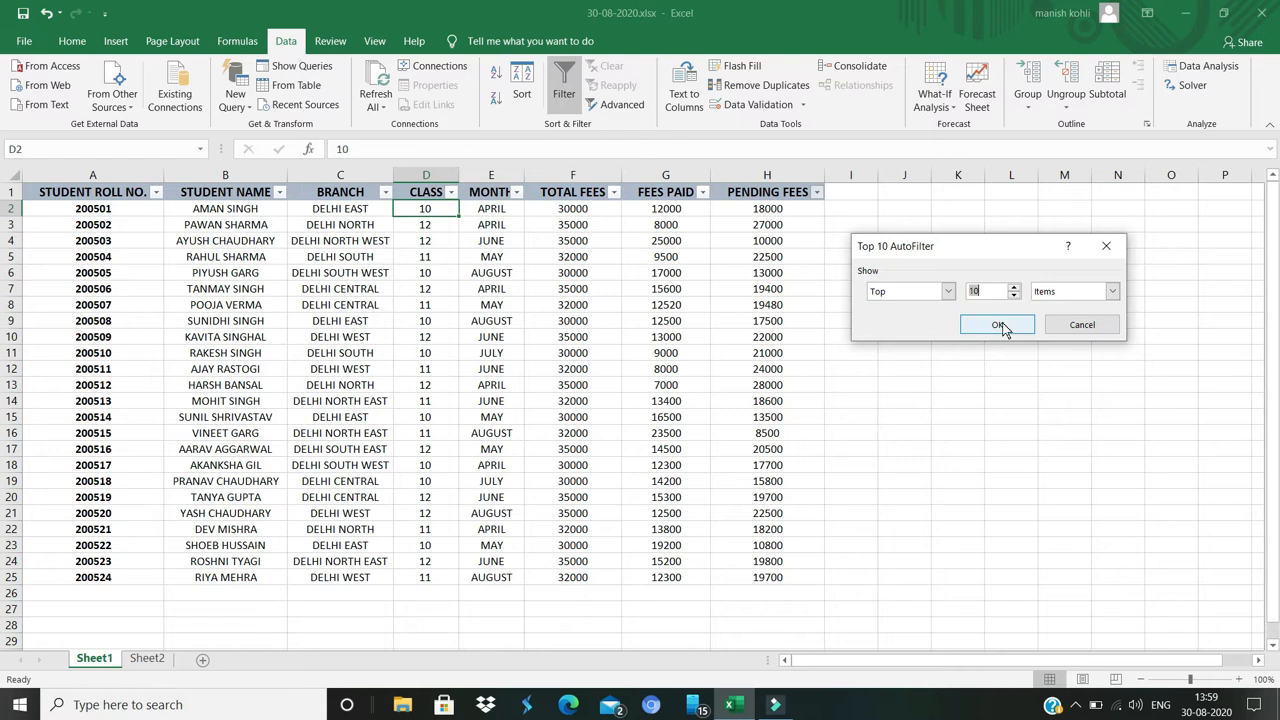
click(999, 325)
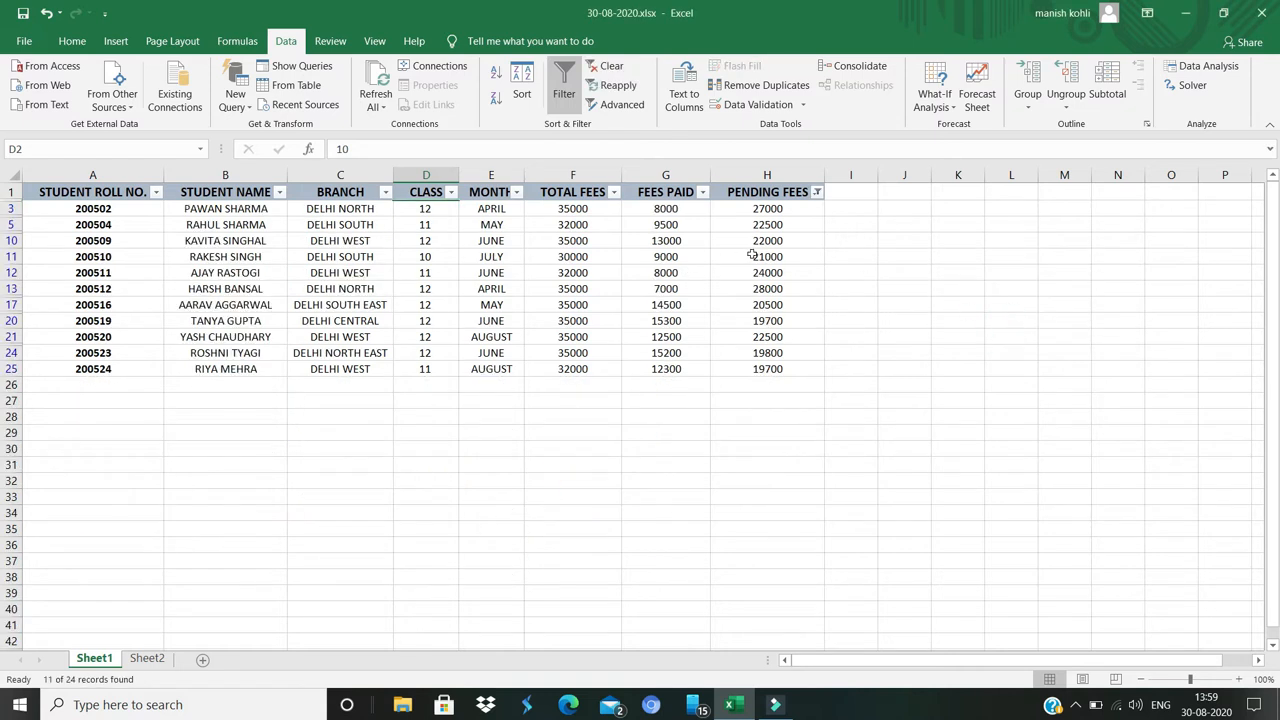
click(759, 210)
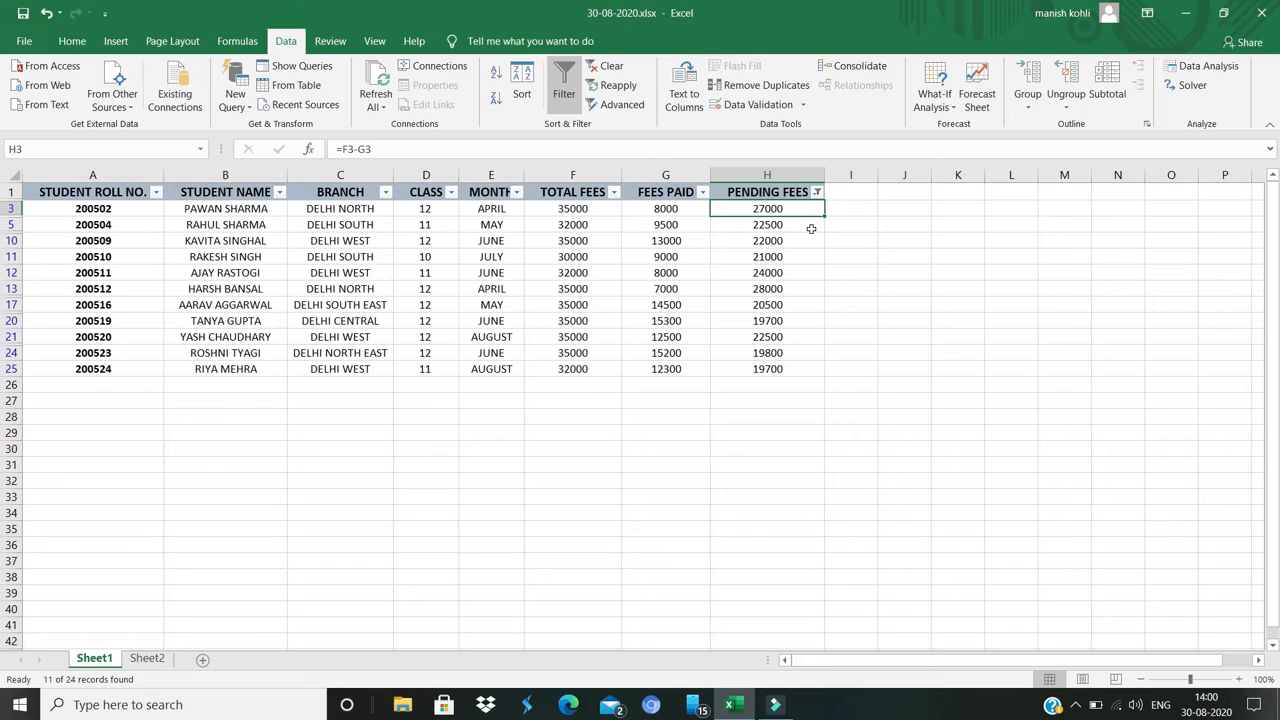
click(817, 191)
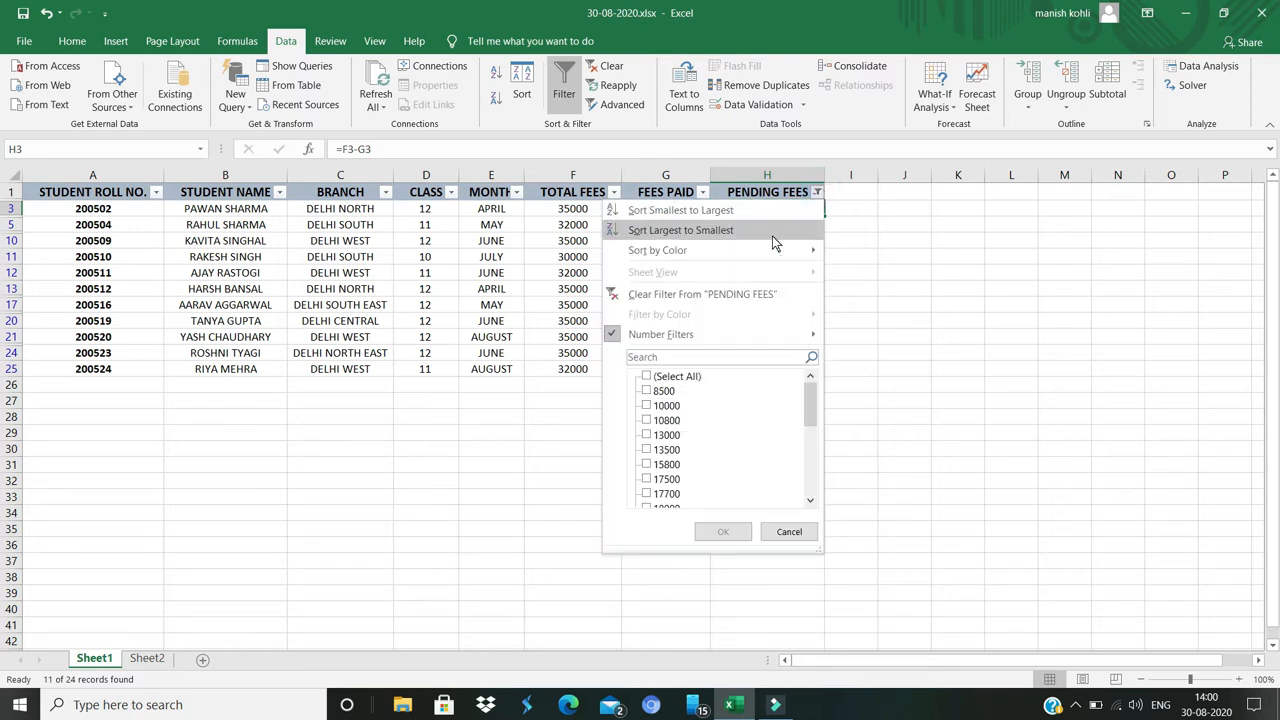
click(700, 294)
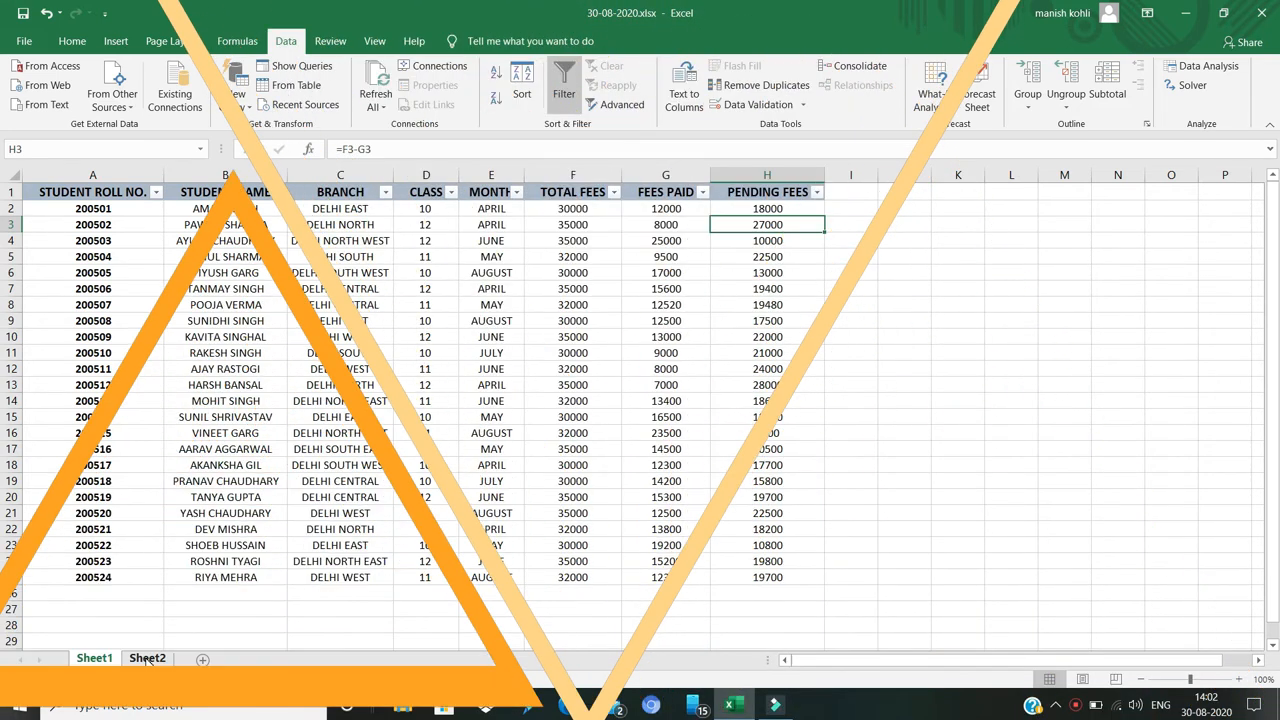
Step: Switch to Sheet2 and examine the invoice table, the criteria block and the extracted records beside it
click(147, 660)
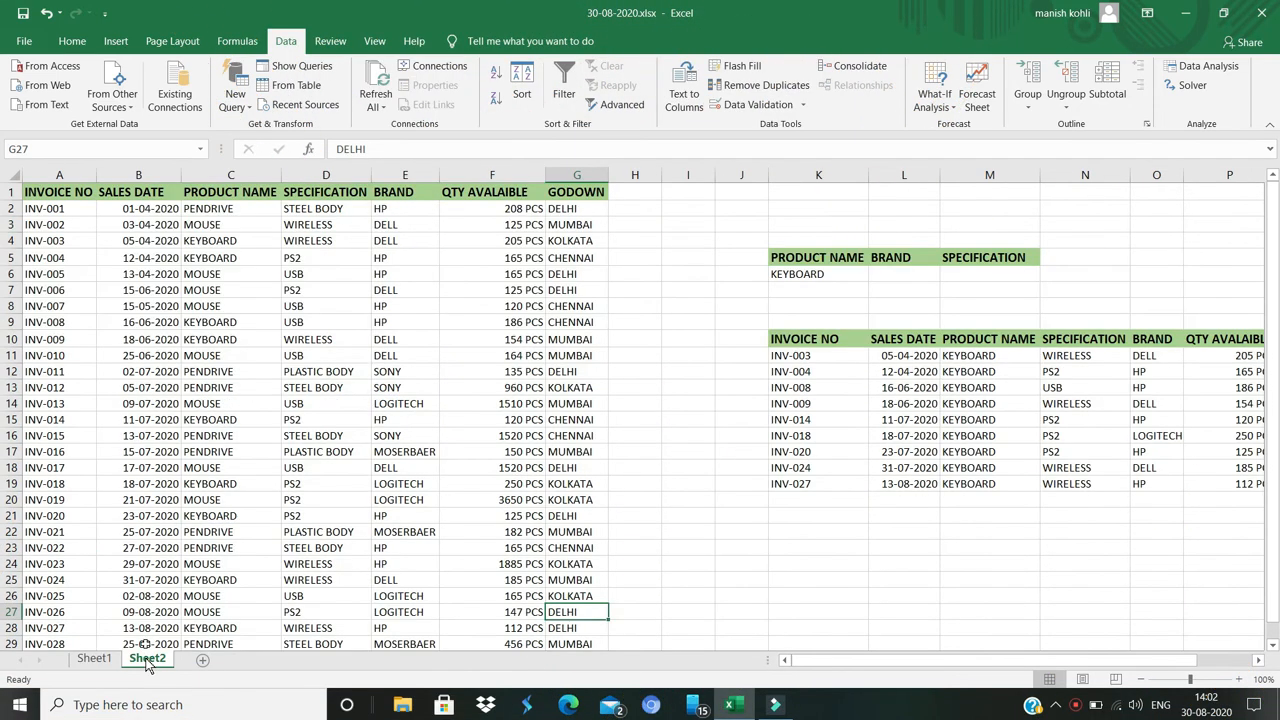
click(506, 268)
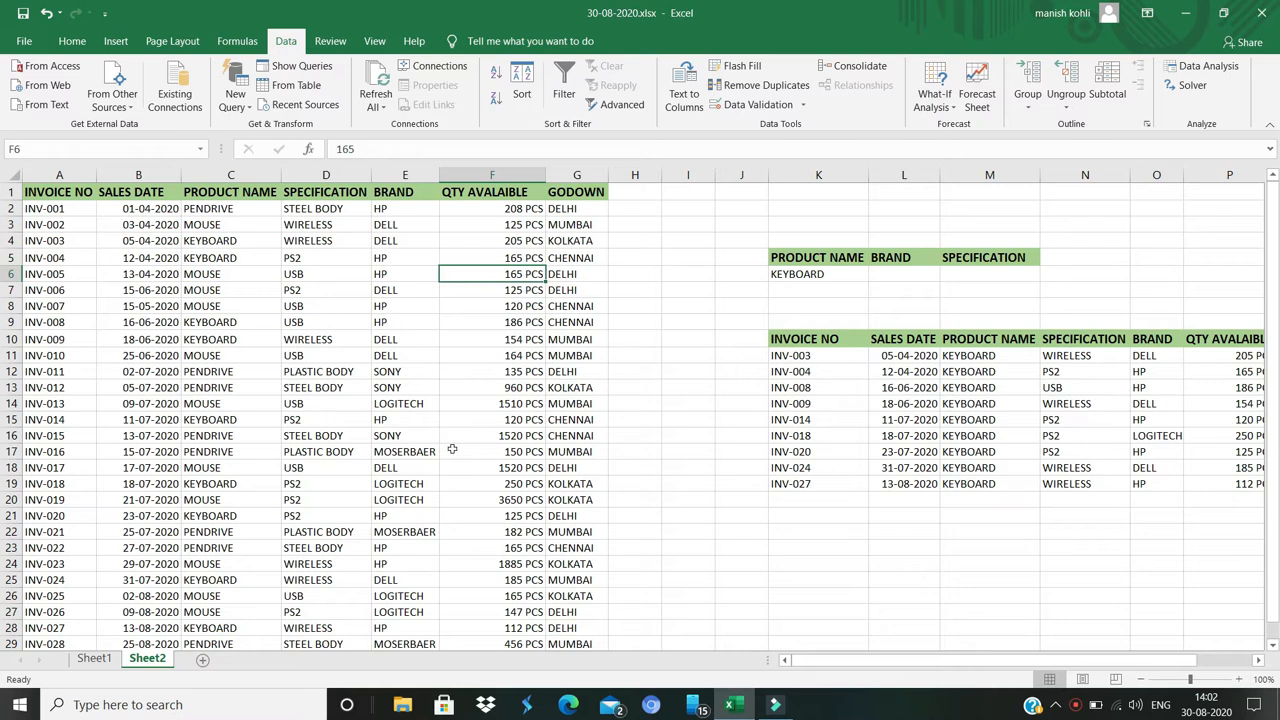
click(780, 272)
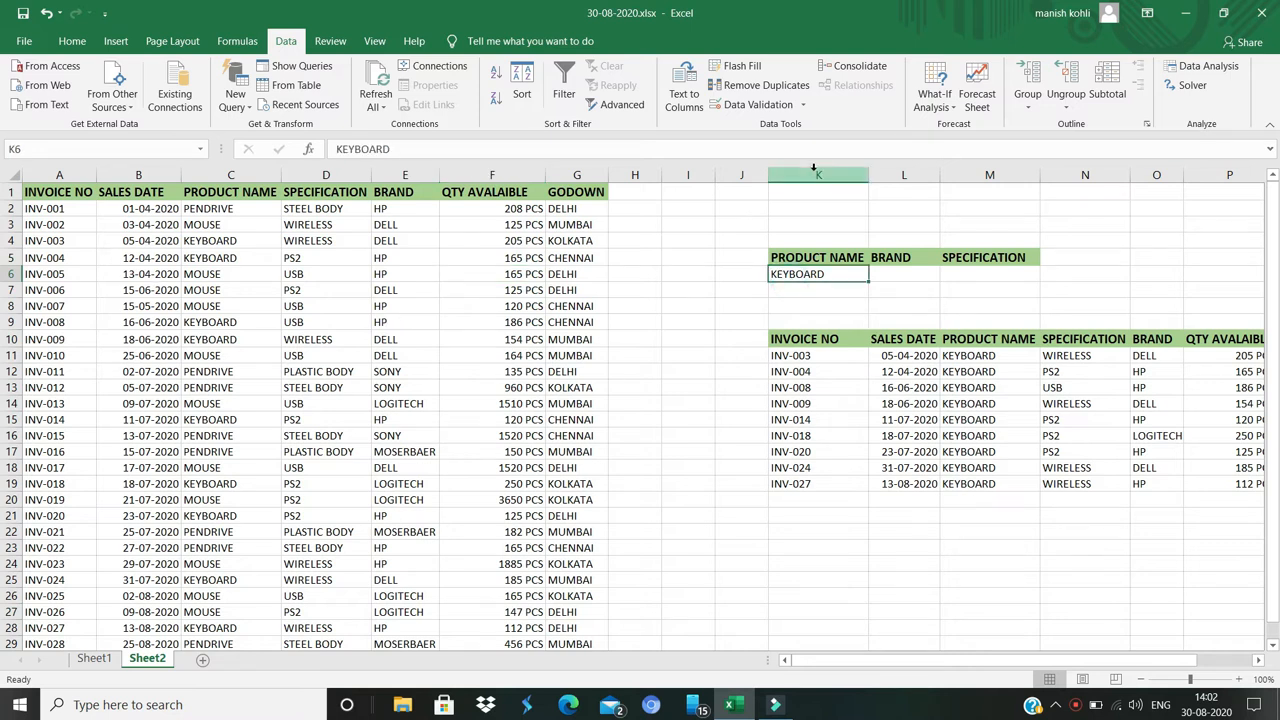
drag(791, 204, 1194, 451)
click(1196, 455)
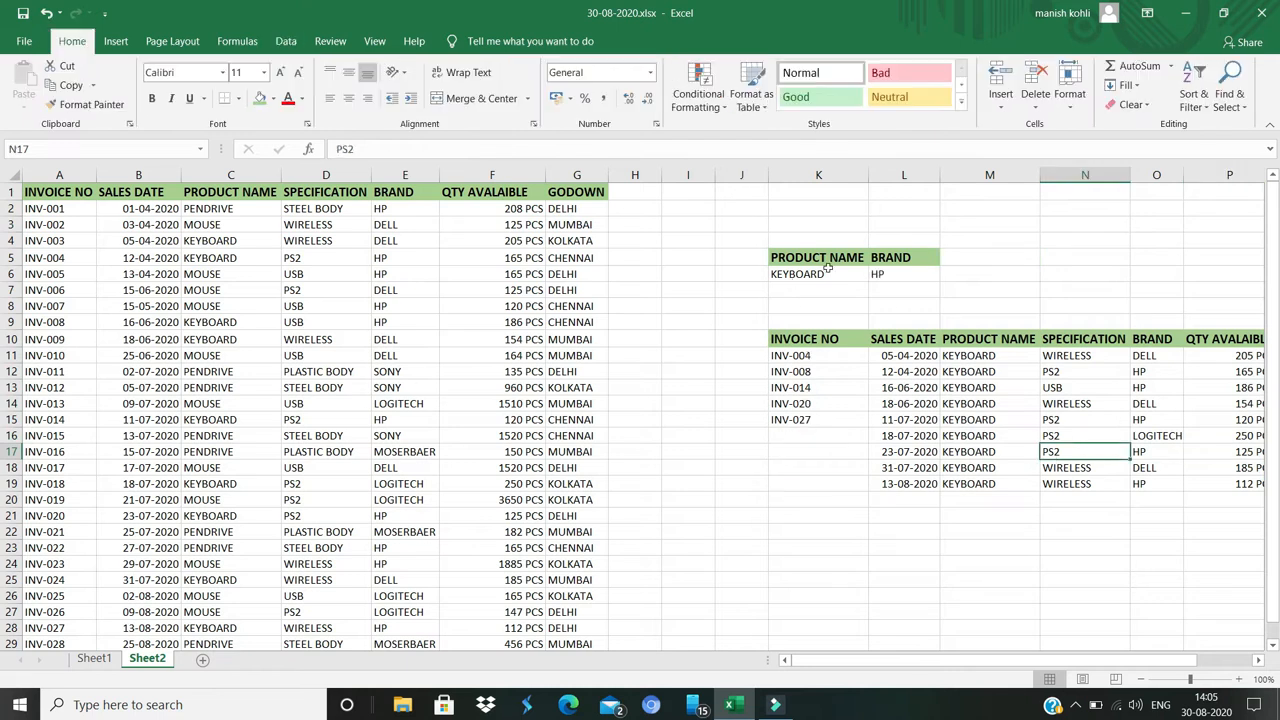
Step: Delete the contents of the old criteria block and the extracted records, starting from cell K4
drag(791, 241, 1256, 495)
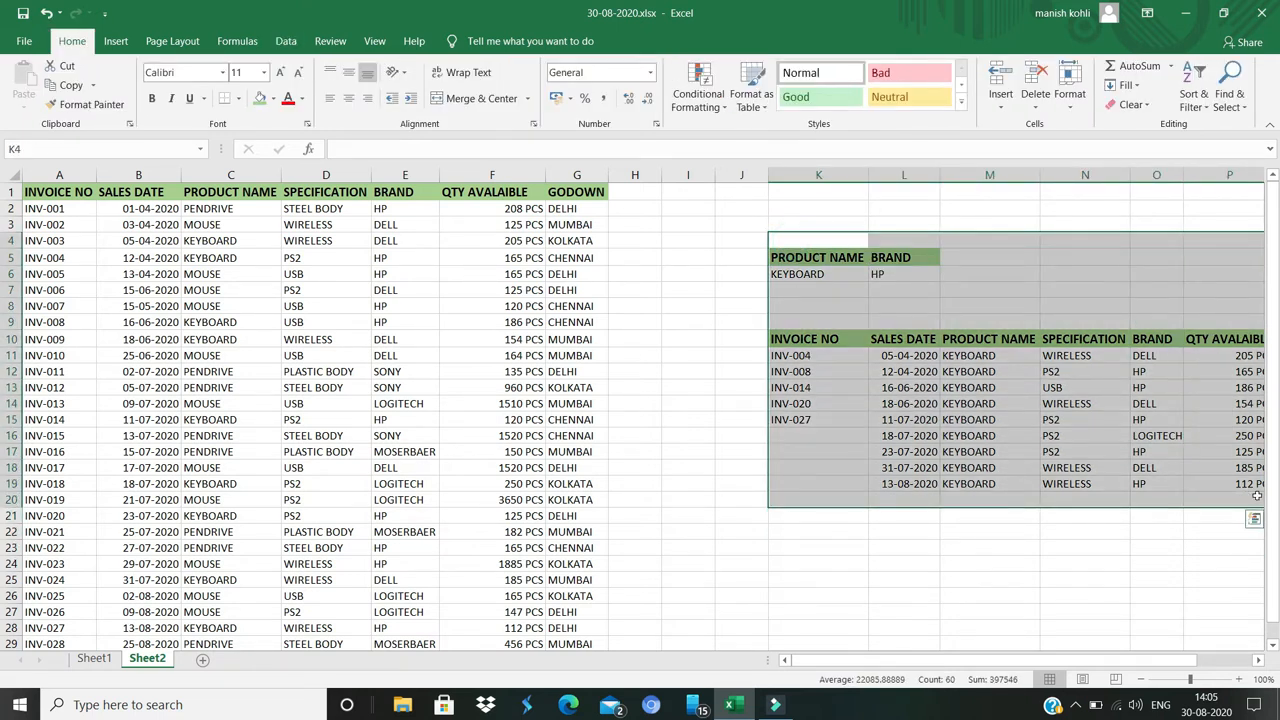
scroll(1256, 495, right, 3)
key(Delete)
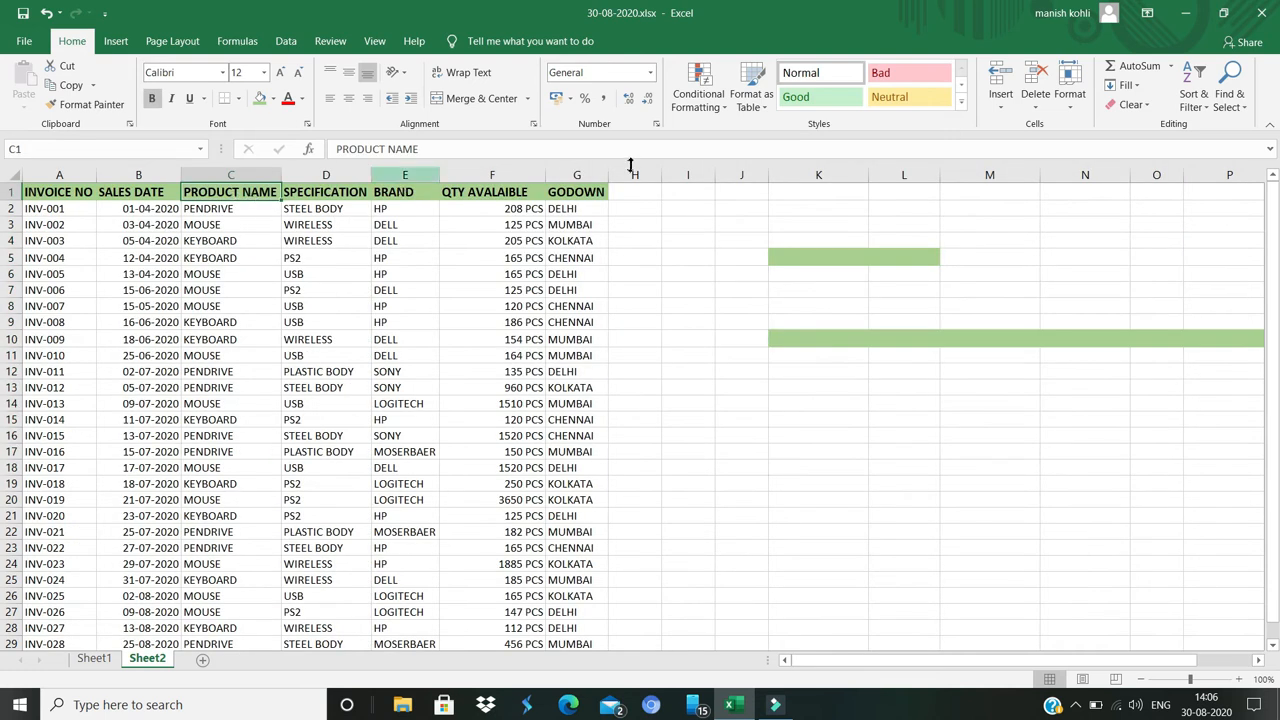
Step: Copy the PRODUCT NAME and GODOWN headers to K5:L5 and enter KEYBOARD and DELHI beneath them as criteria
ctrl+click(576, 193)
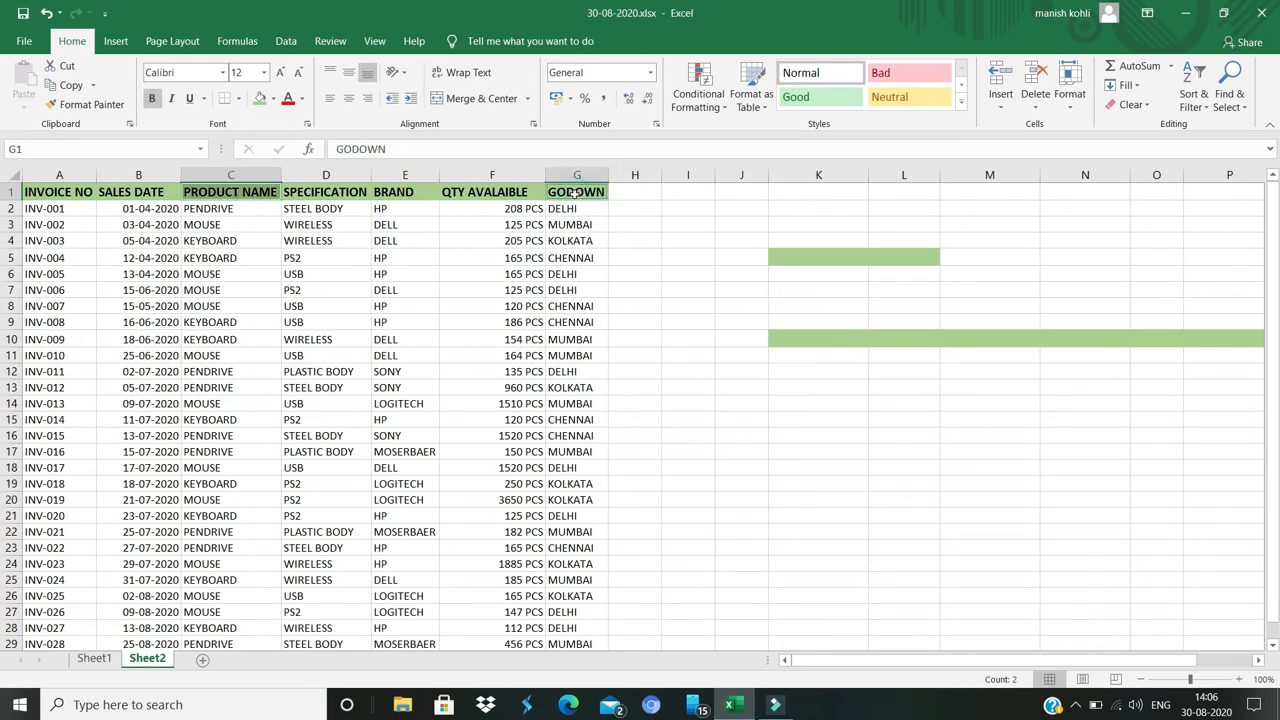
key(ctrl+c)
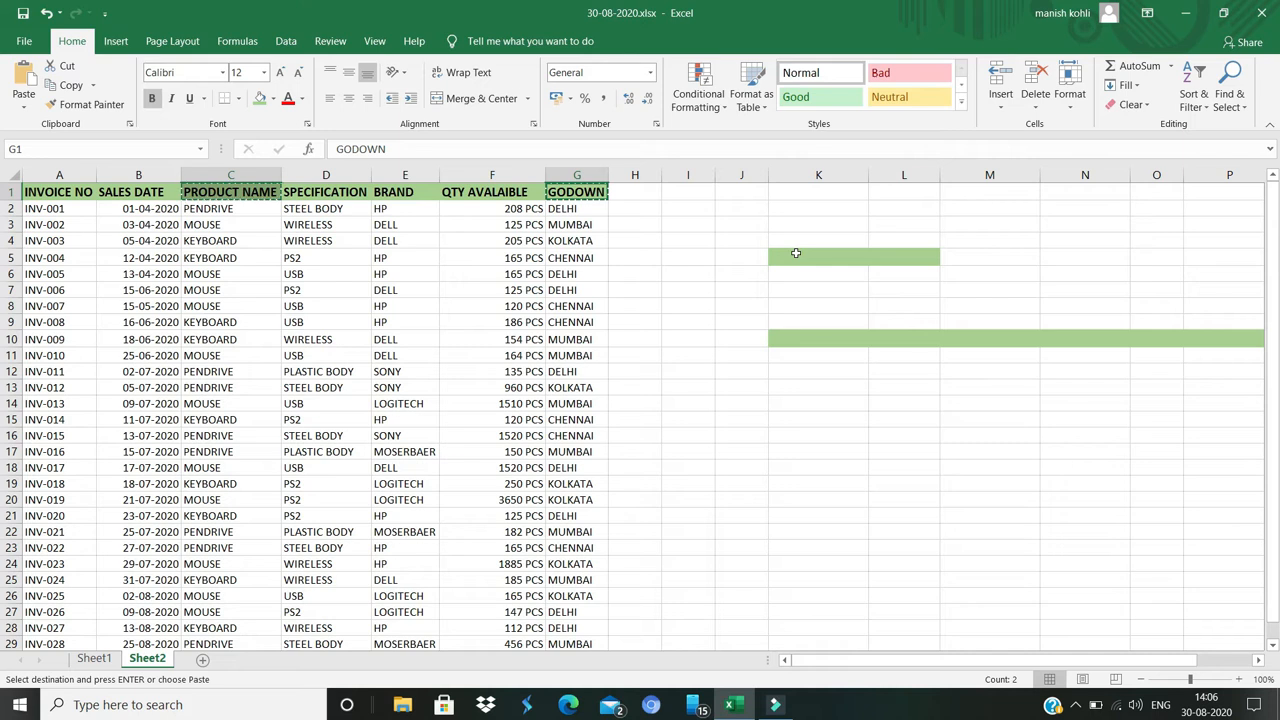
click(794, 257)
key(Return)
text(KEYBOARD)
key(Tab)
text(DEL)
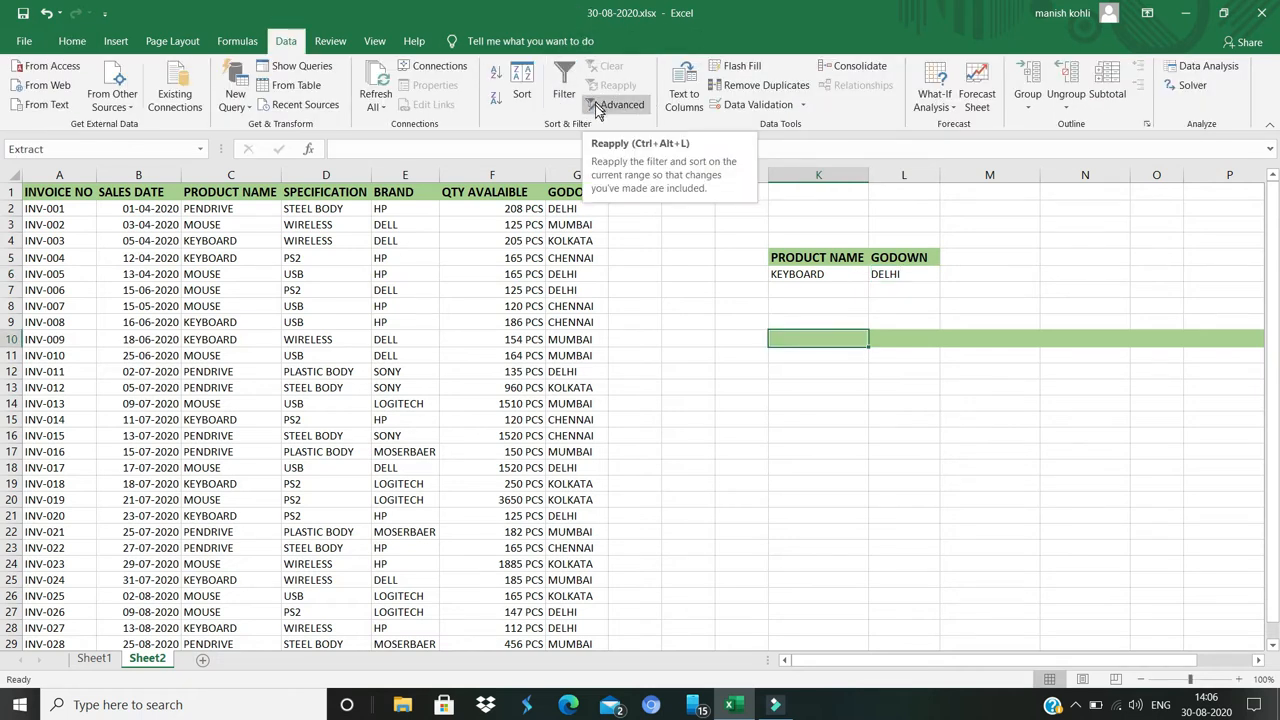
Step: Set up an Advanced Filter that copies to another location, with list range $A$1:$G$29 and criteria range K5:L6
click(645, 108)
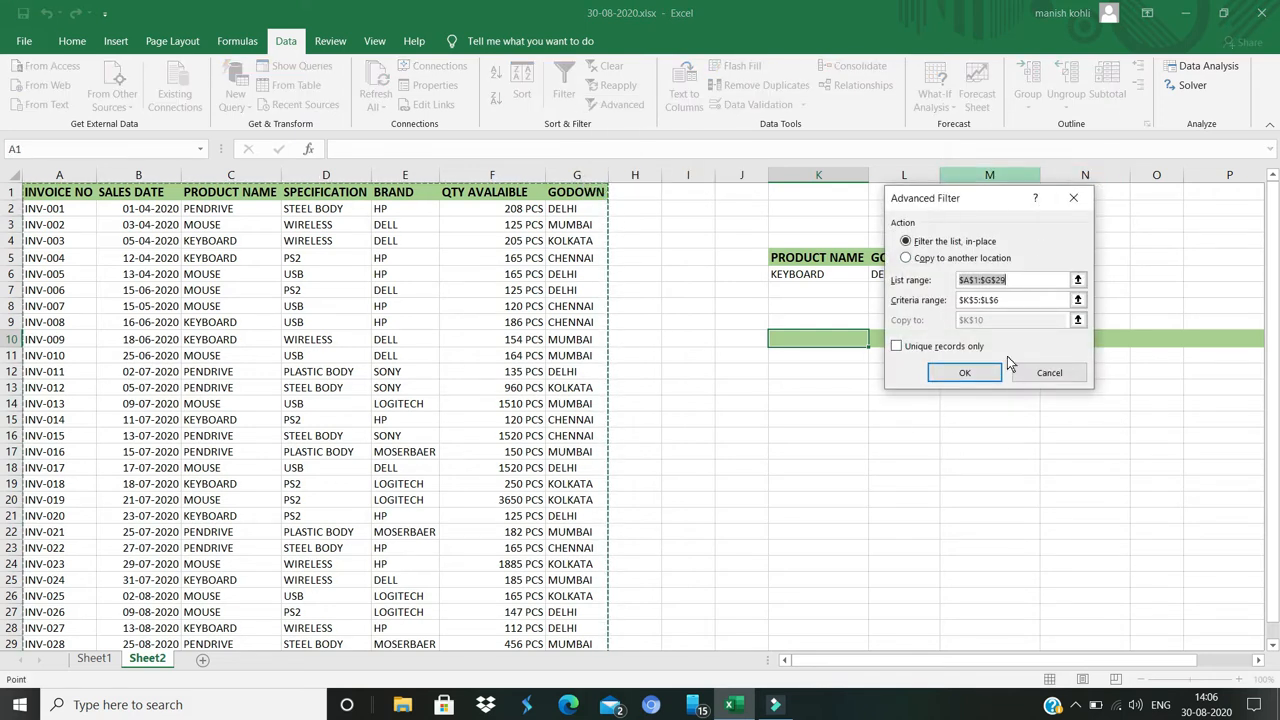
click(912, 259)
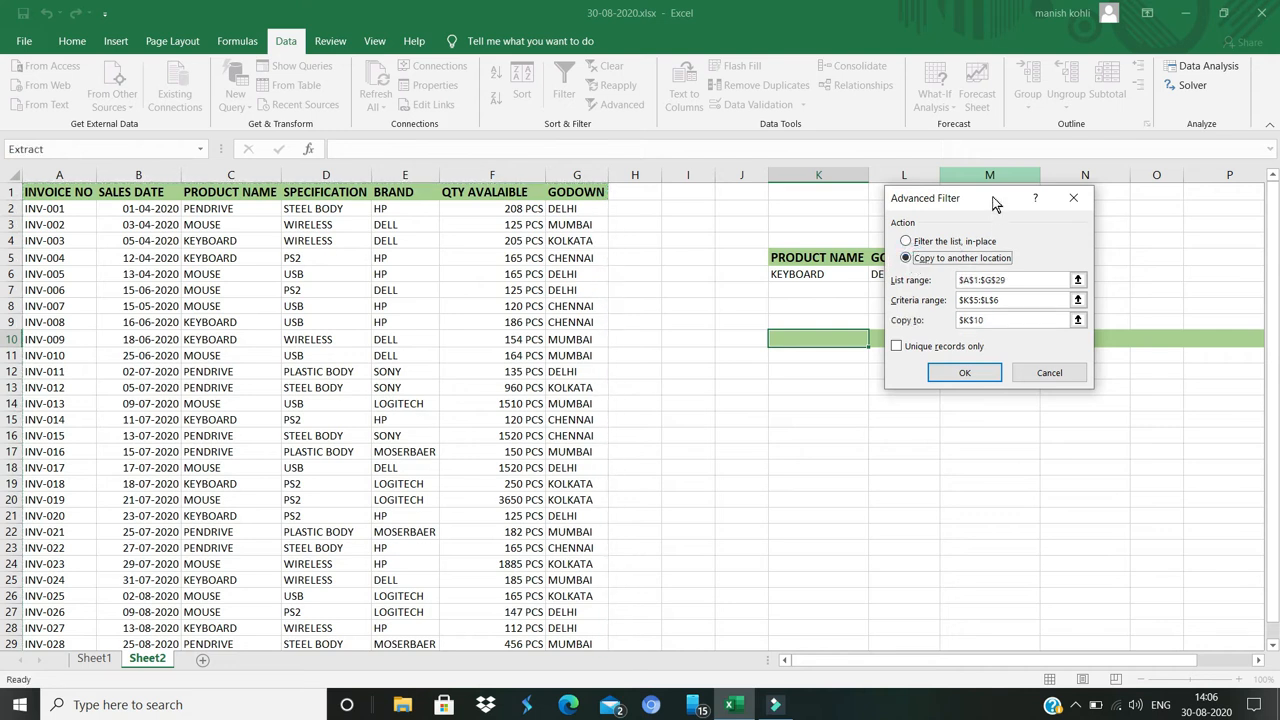
drag(995, 198, 896, 332)
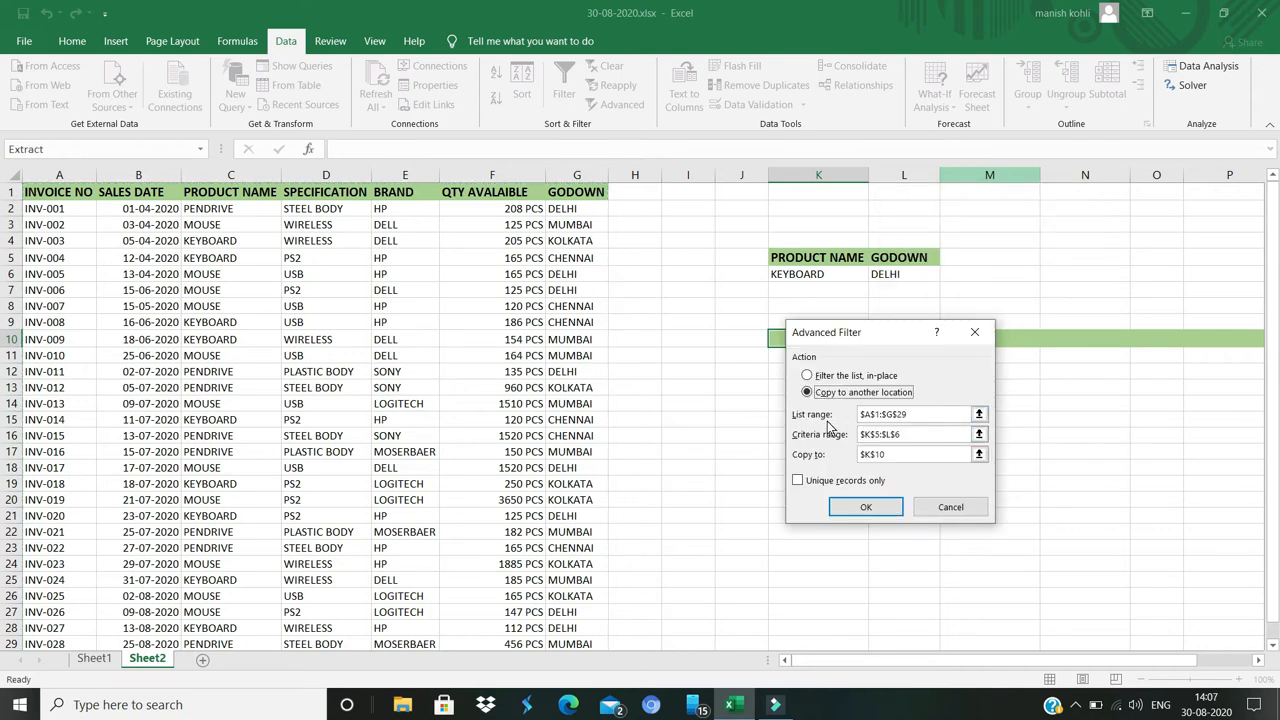
click(935, 414)
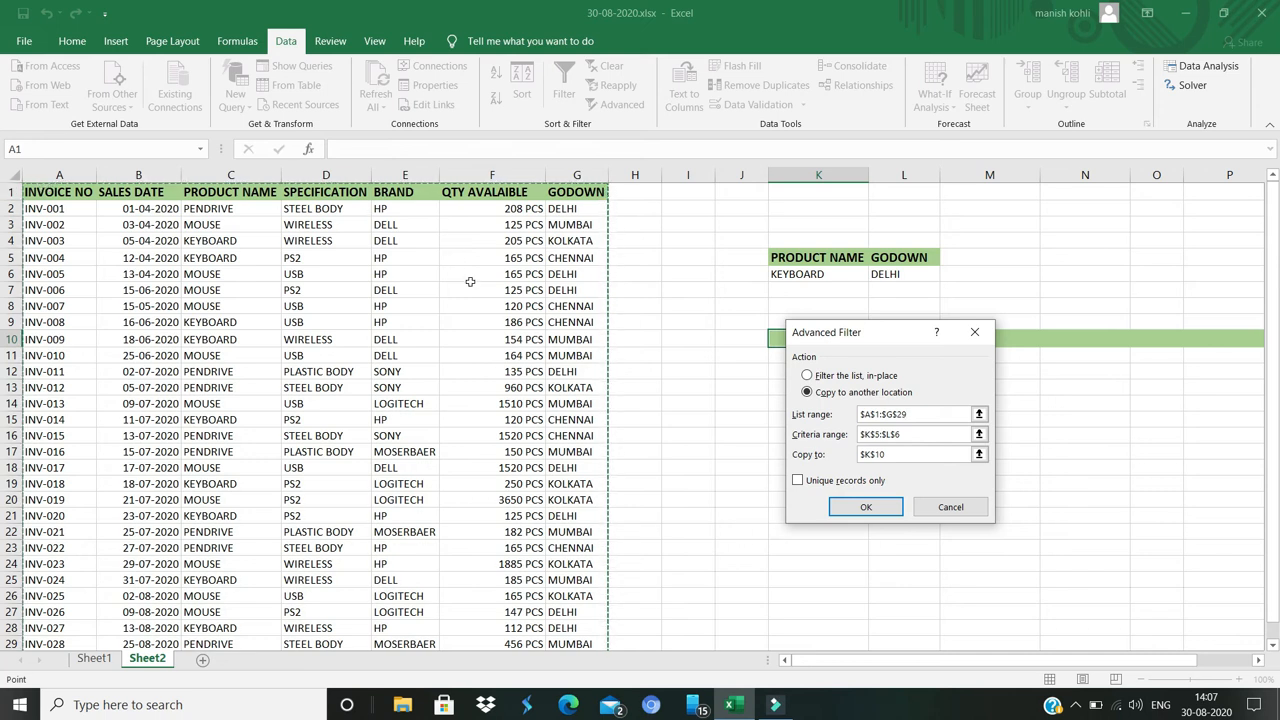
click(919, 434)
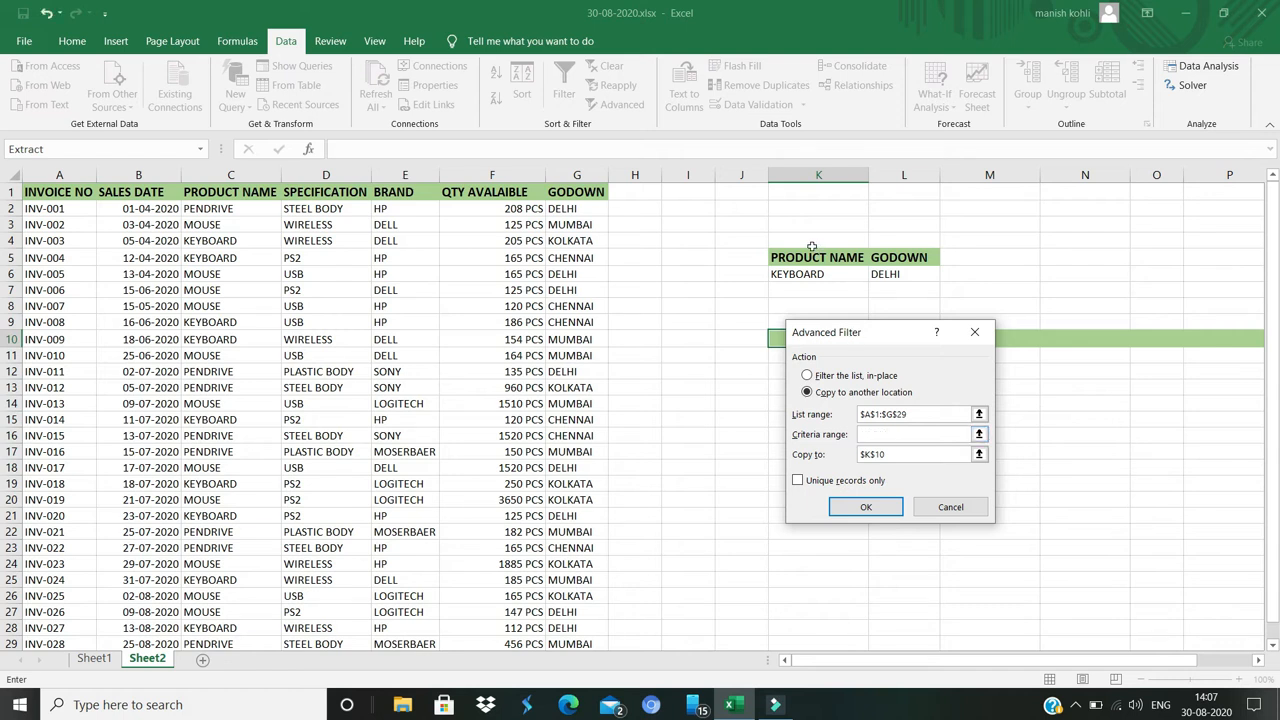
drag(803, 257, 922, 281)
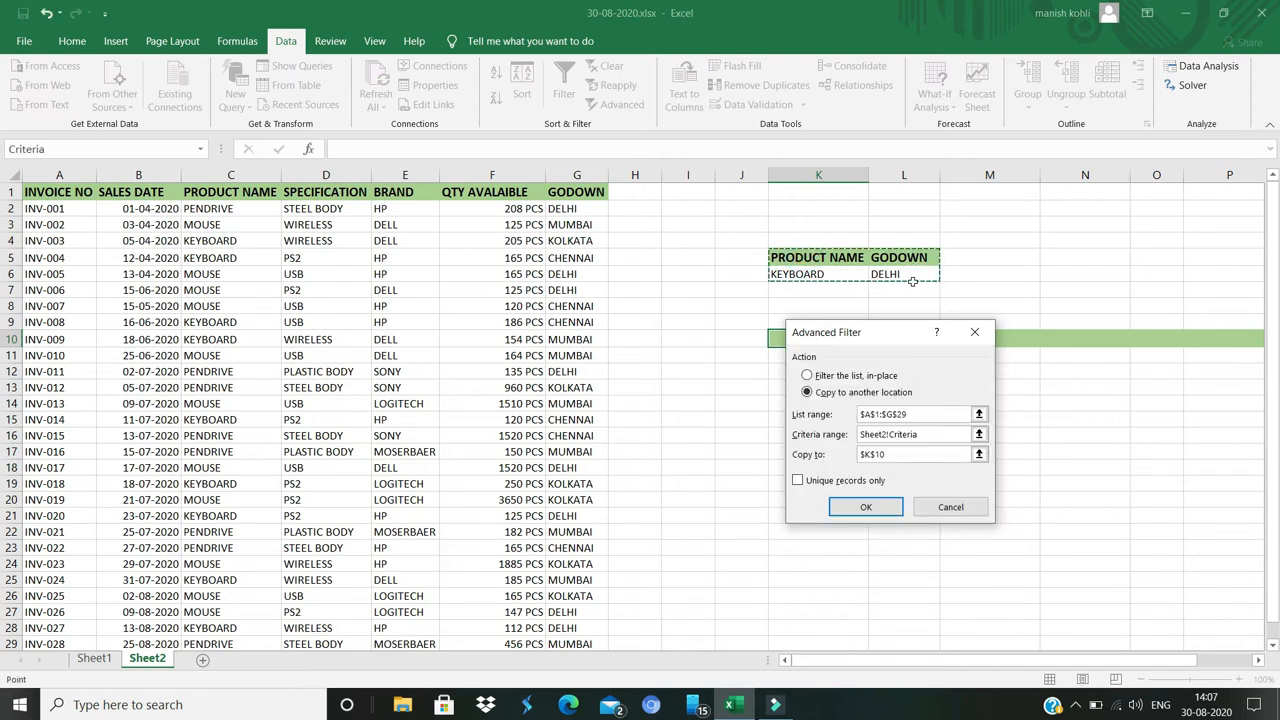
Step: Run the Advanced Filter with unique records only, copying to I10, and autofit column J
click(900, 454)
click(670, 339)
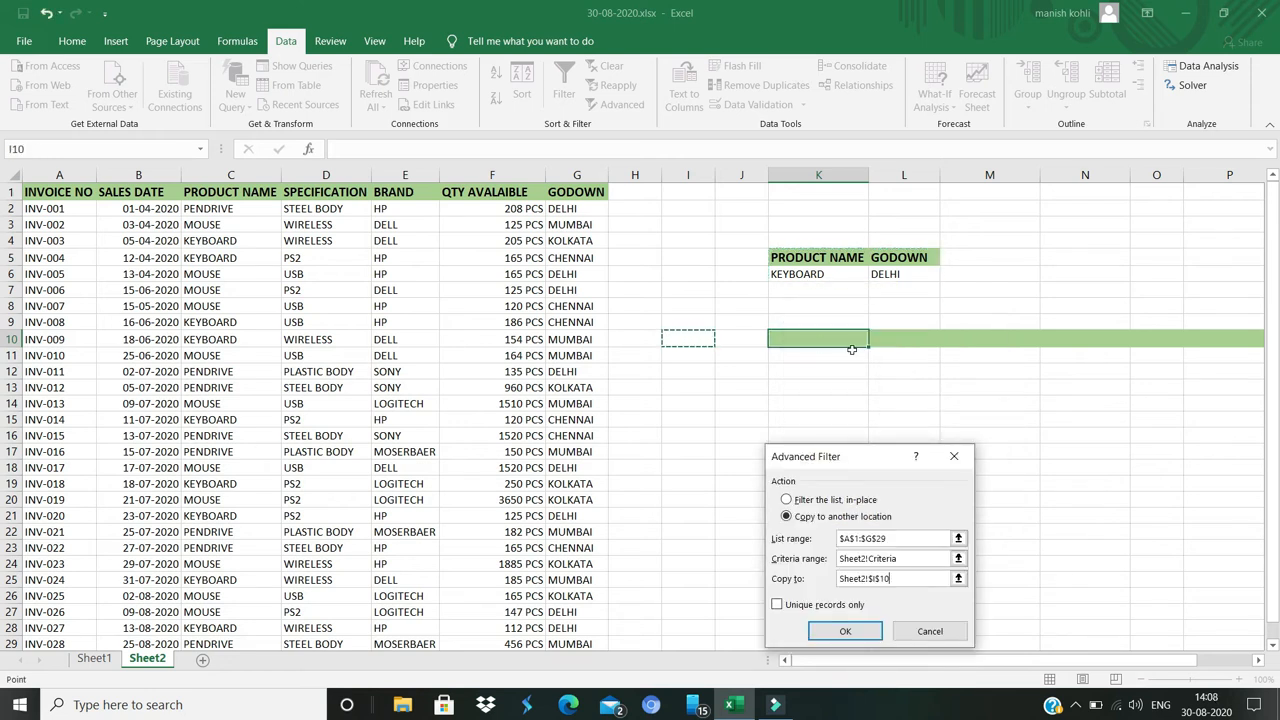
click(778, 604)
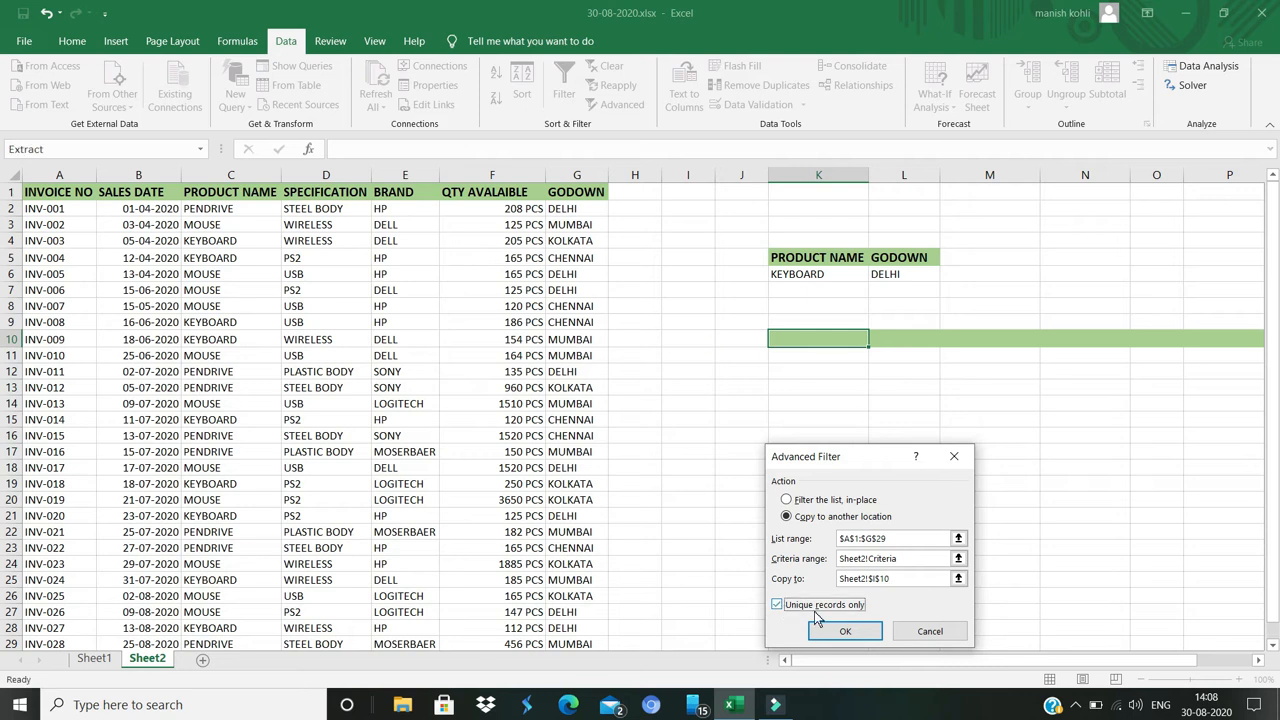
click(852, 632)
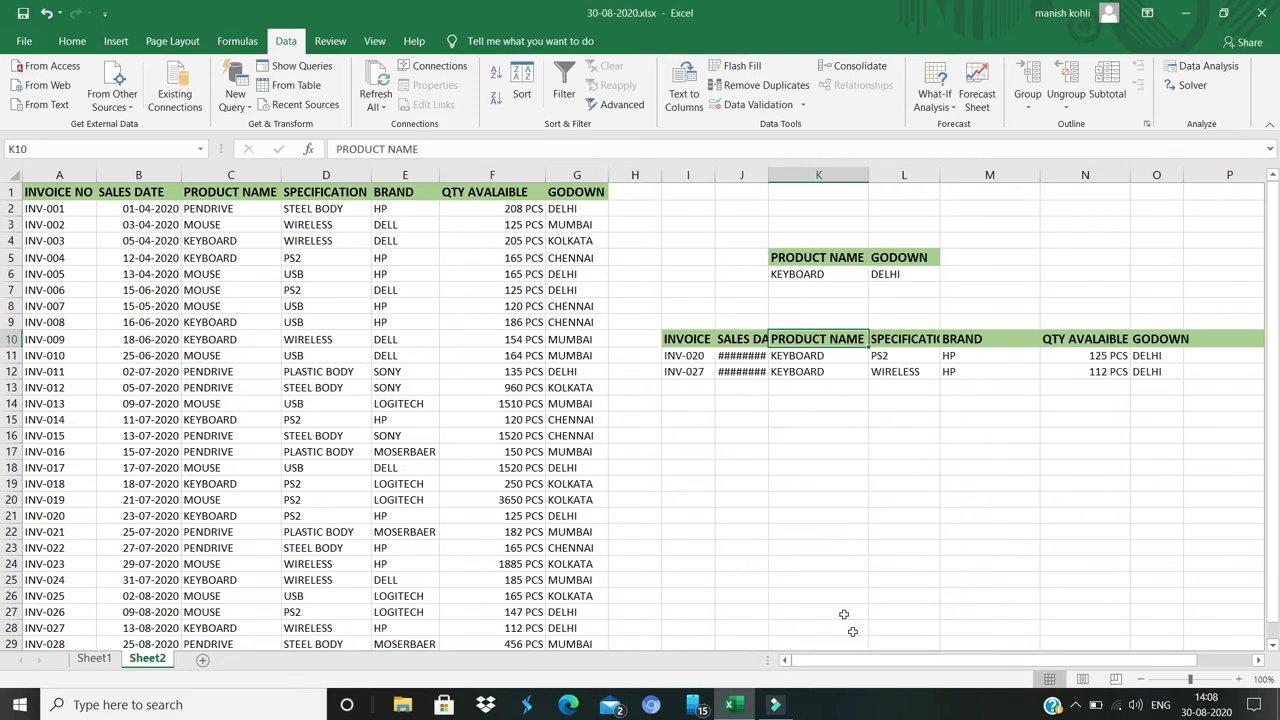
double_click(766, 171)
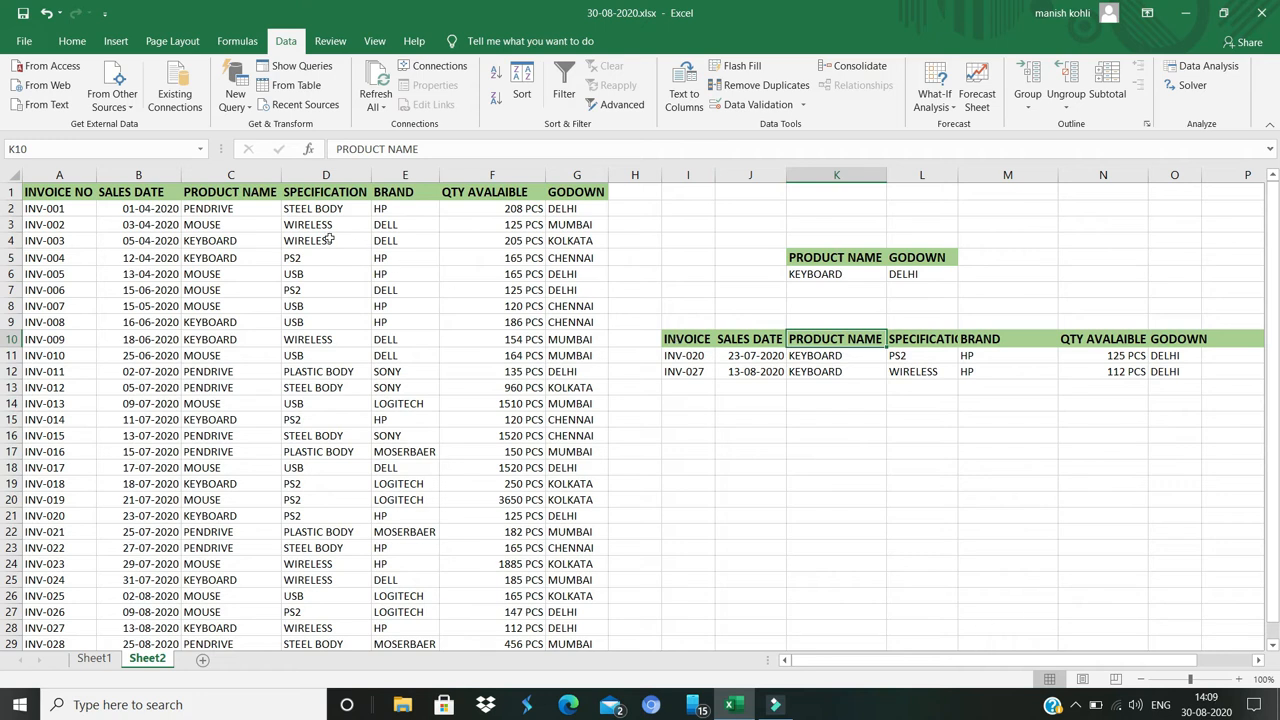
Step: Delete the contents of the extracted records and their headers in I10:O12
drag(690, 341, 1158, 368)
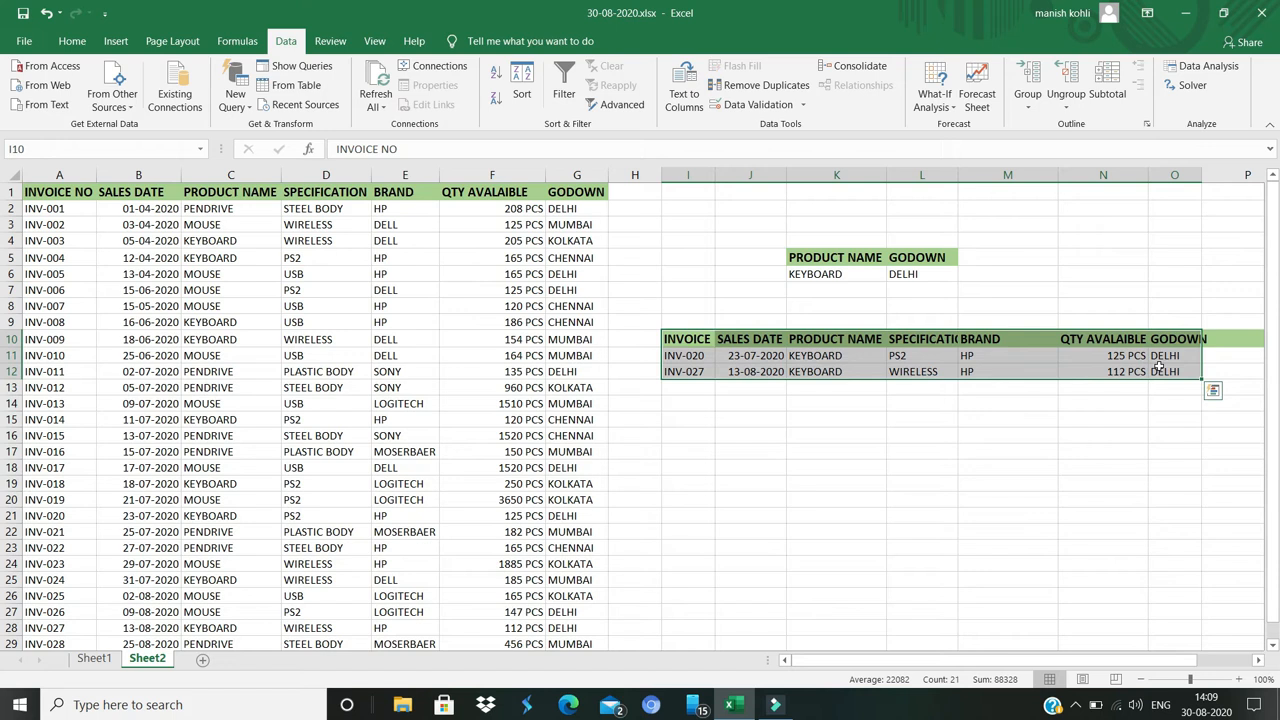
key(Delete)
click(768, 415)
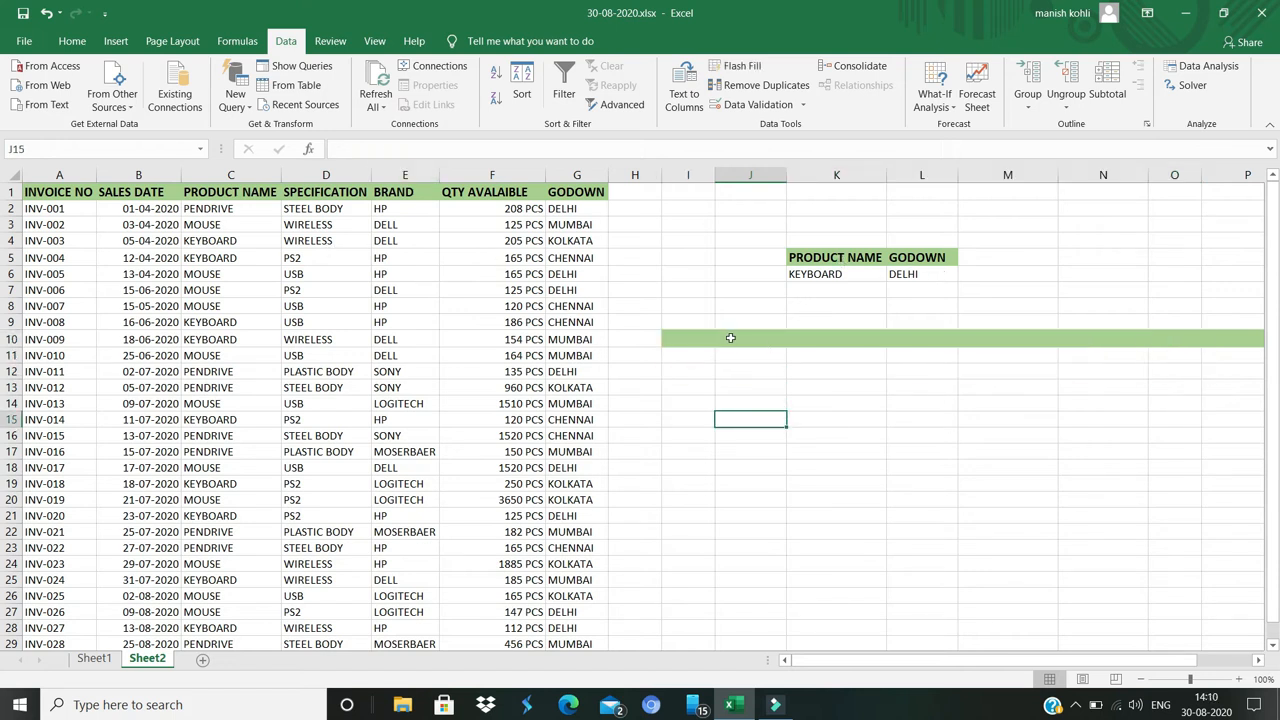
Step: Copy the INVOICE NO, SALES DATE, PRODUCT NAME and QTY AVALAIBLE headers from row 1 to I10:L10
click(65, 190)
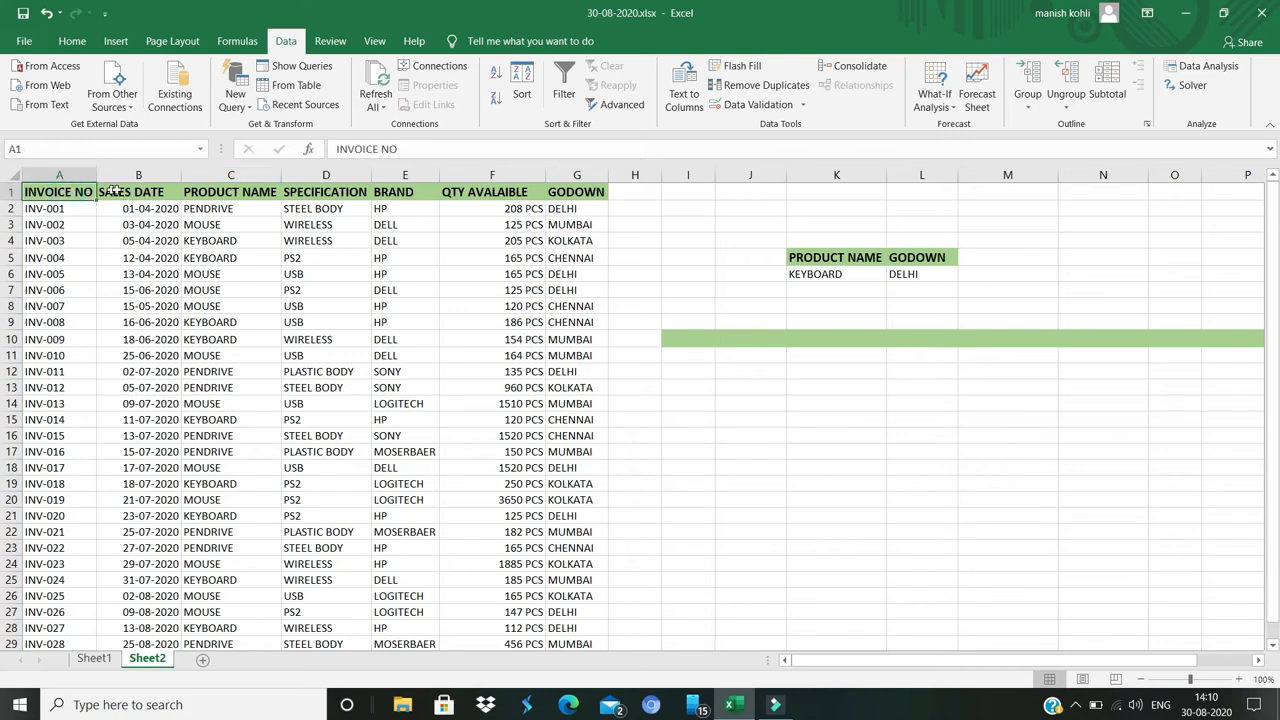
ctrl+click(118, 191)
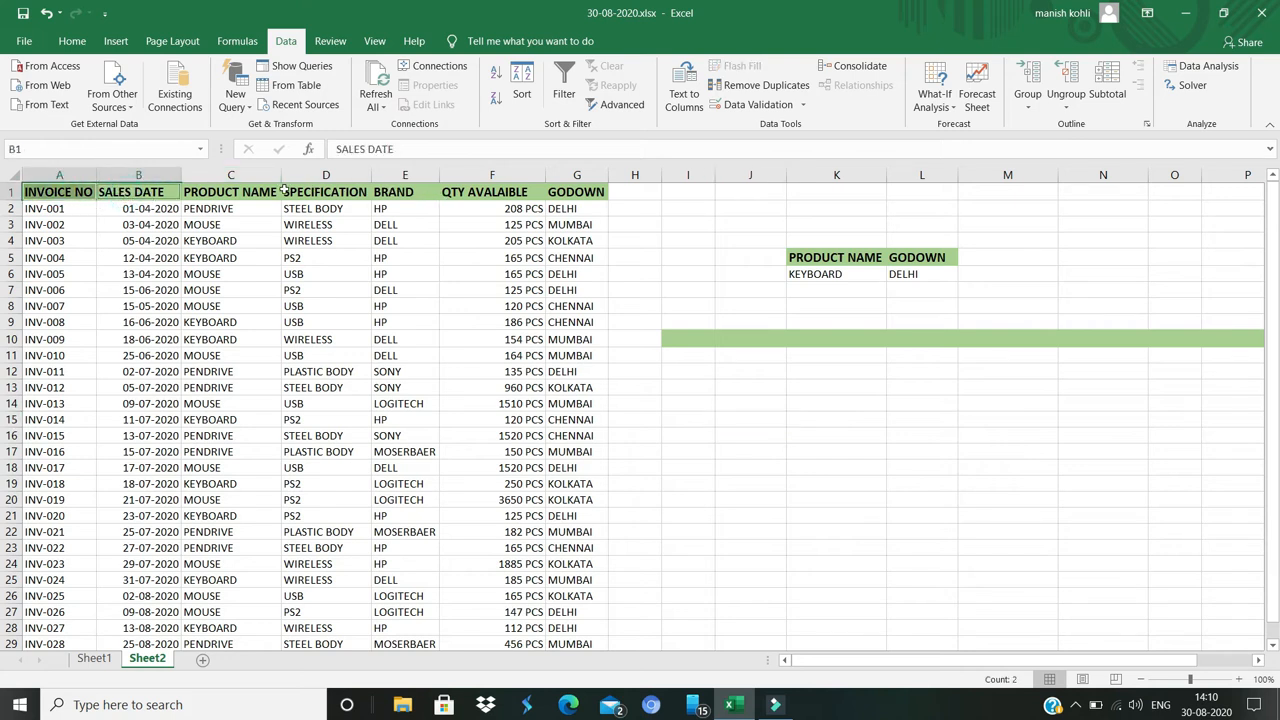
ctrl+click(226, 190)
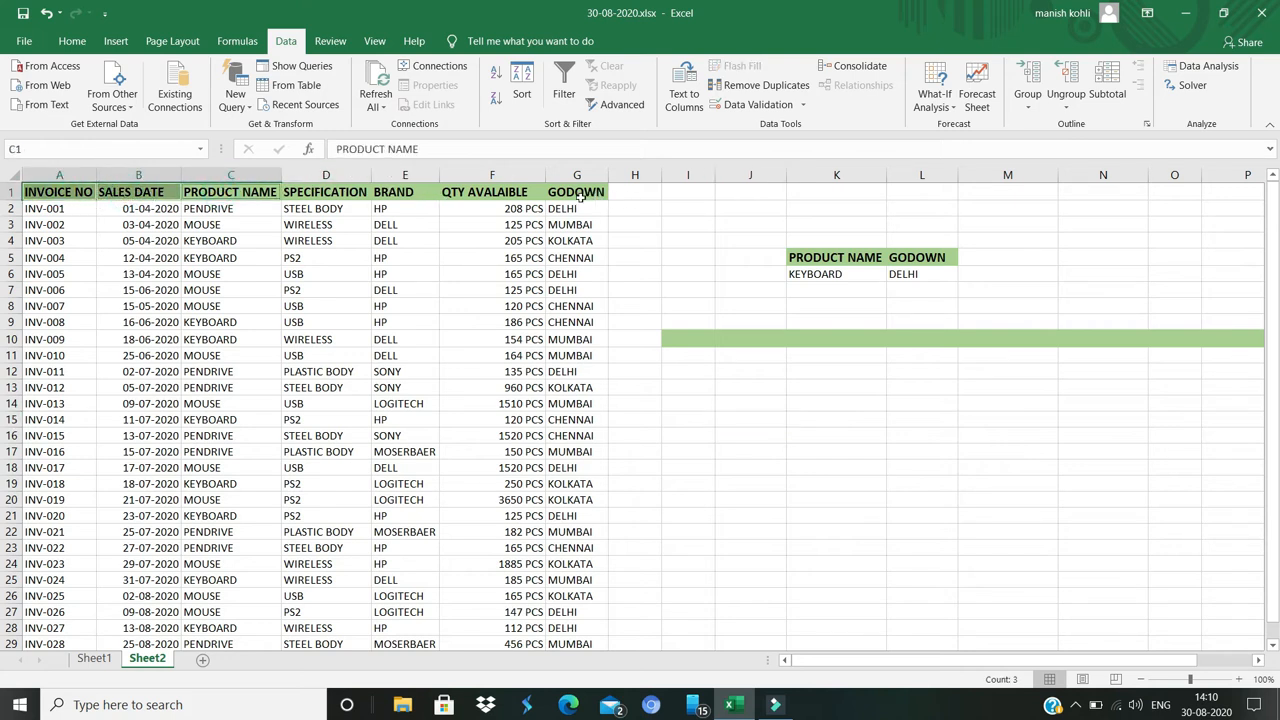
ctrl+click(509, 195)
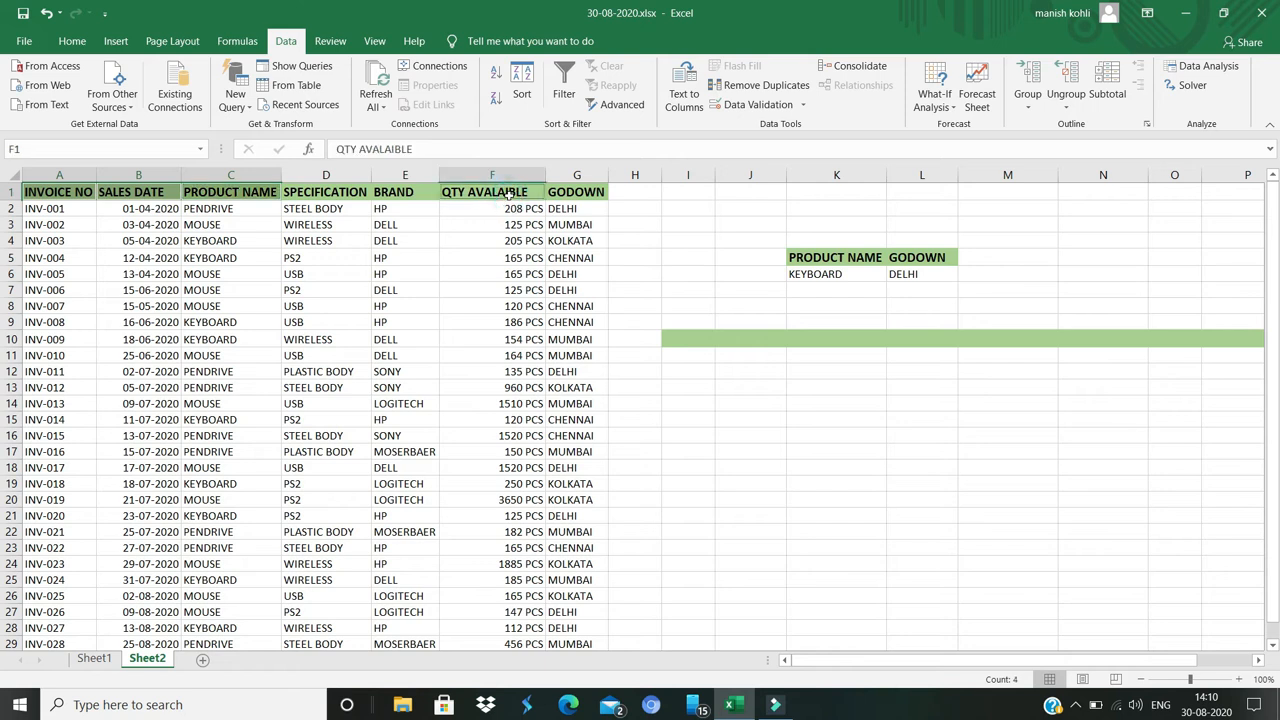
key(ctrl+c)
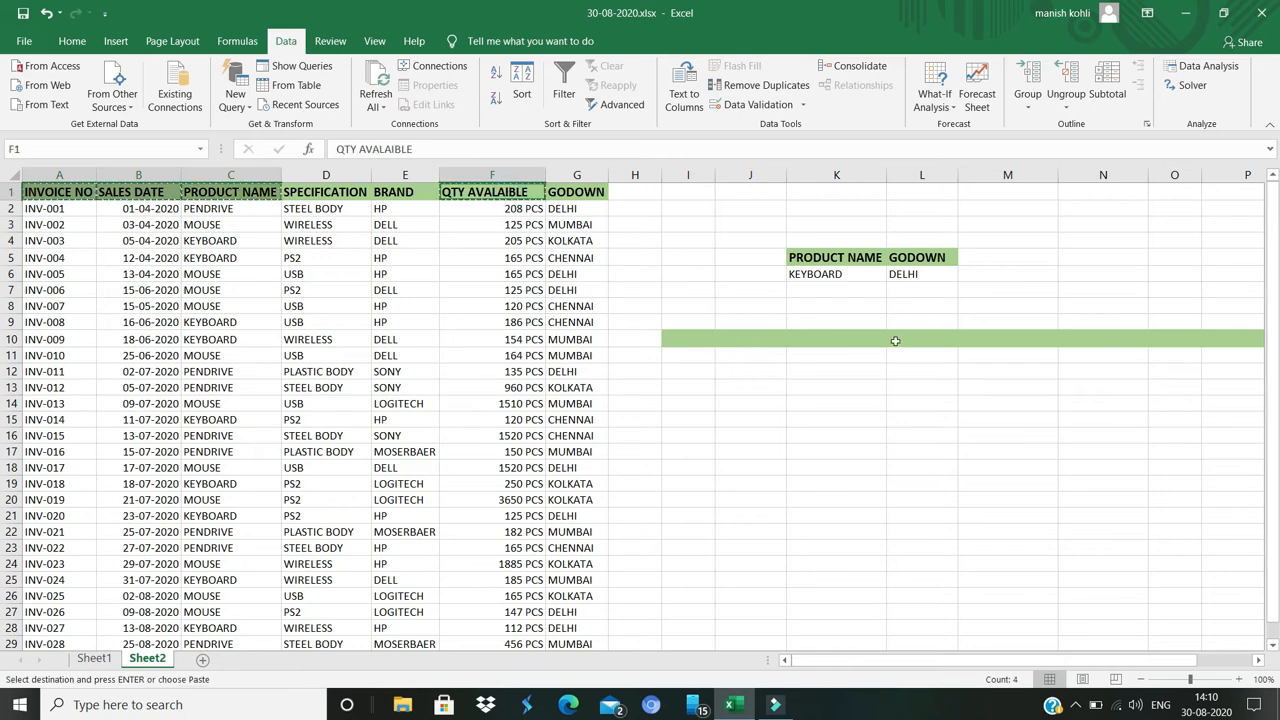
click(681, 337)
key(Return)
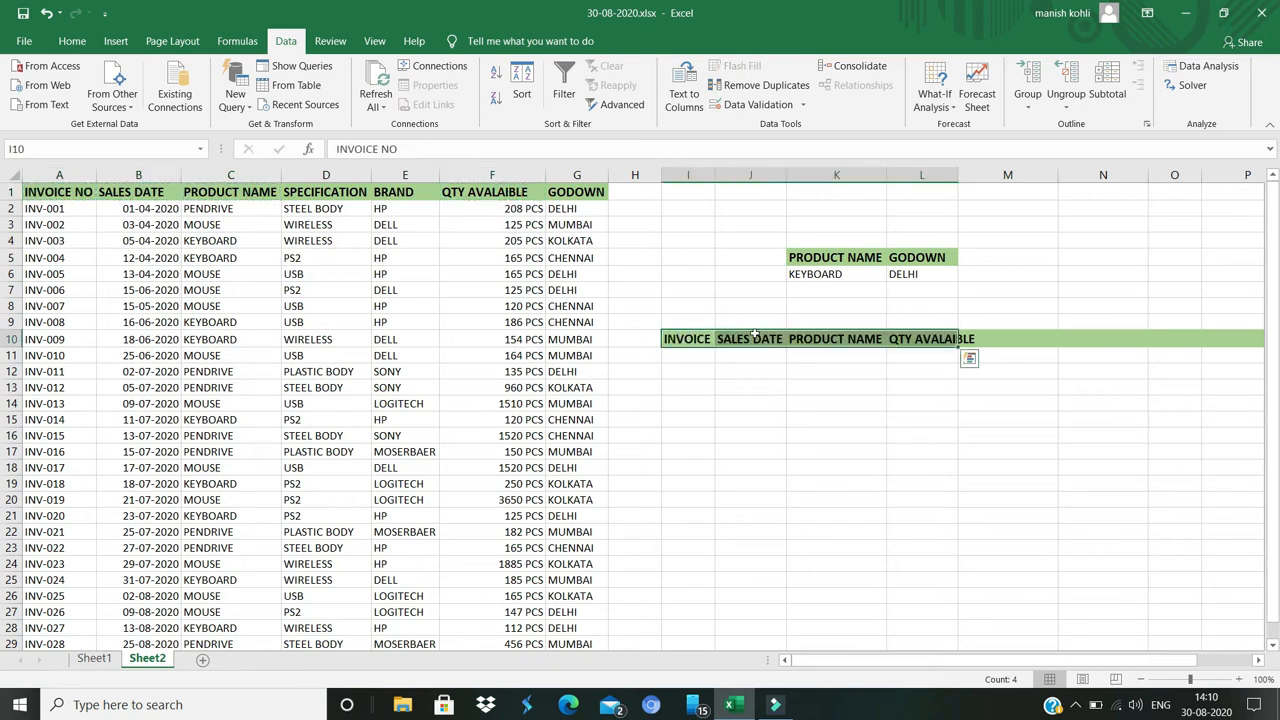
Step: Set up an Advanced Filter that copies to another location, with list range $A$1:$G$29 and criteria range K5:L6
click(932, 358)
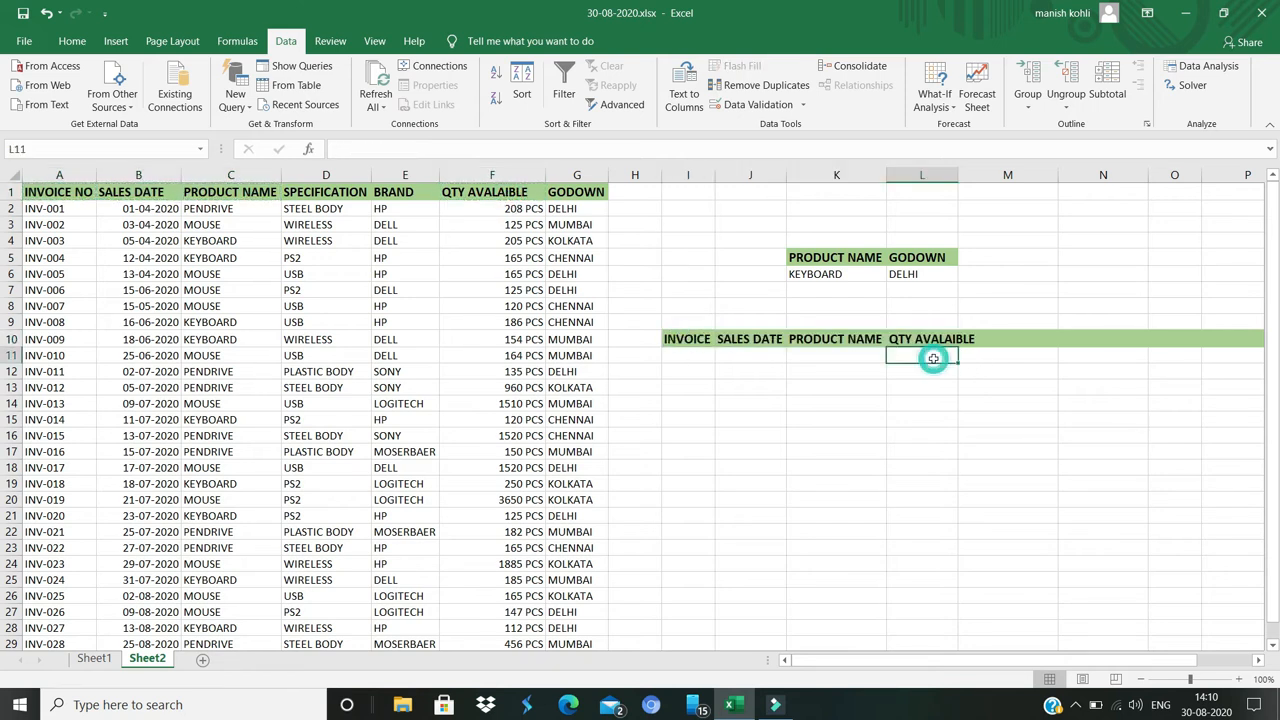
click(603, 104)
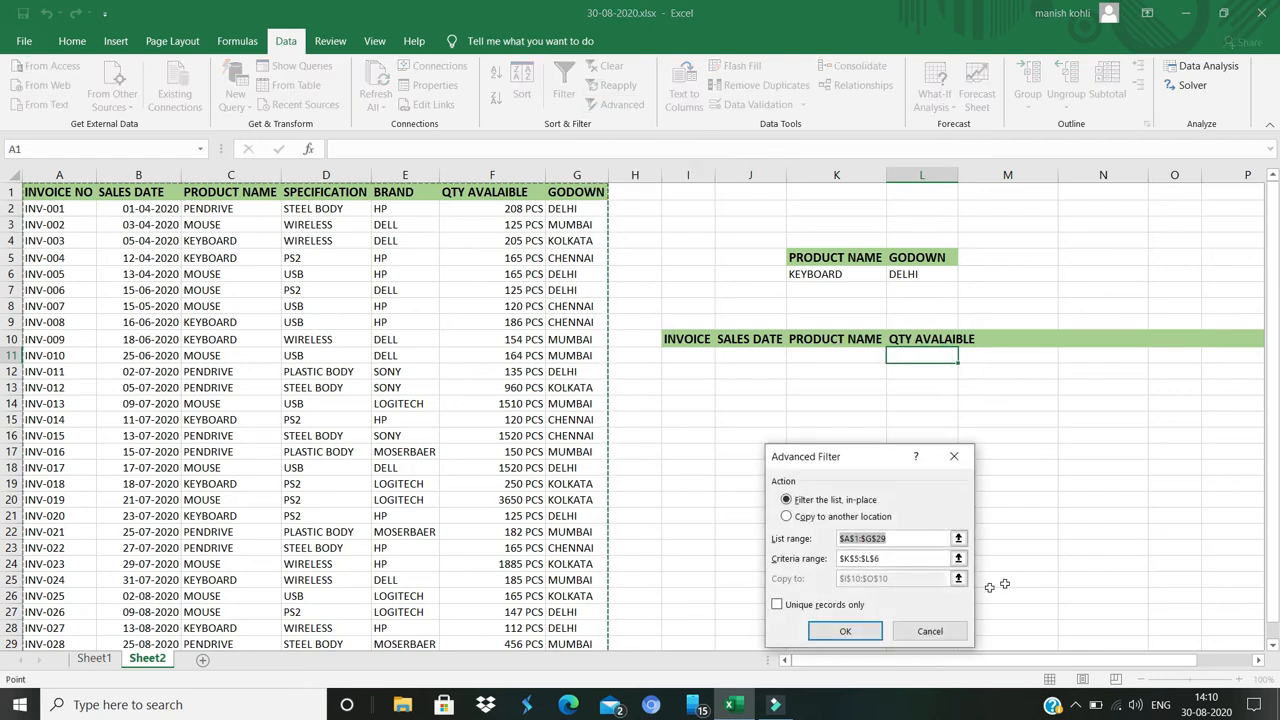
drag(880, 470, 946, 377)
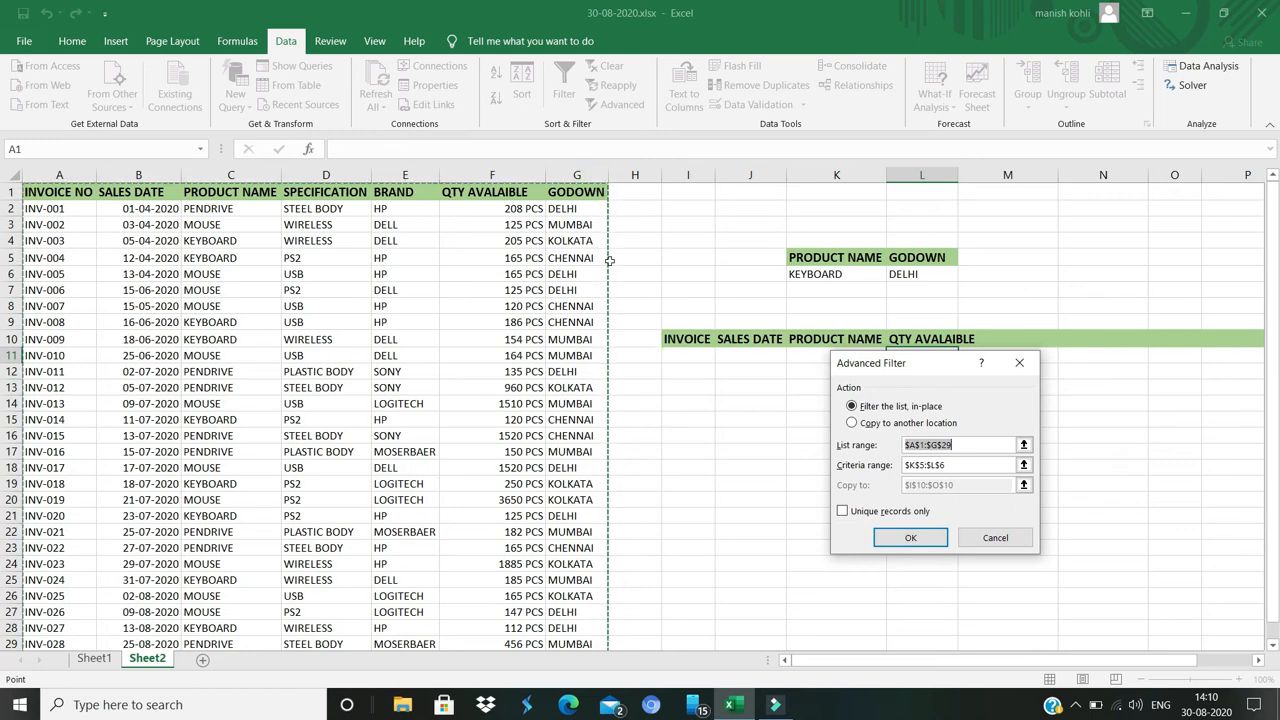
drag(950, 465, 903, 465)
key(BackSpace)
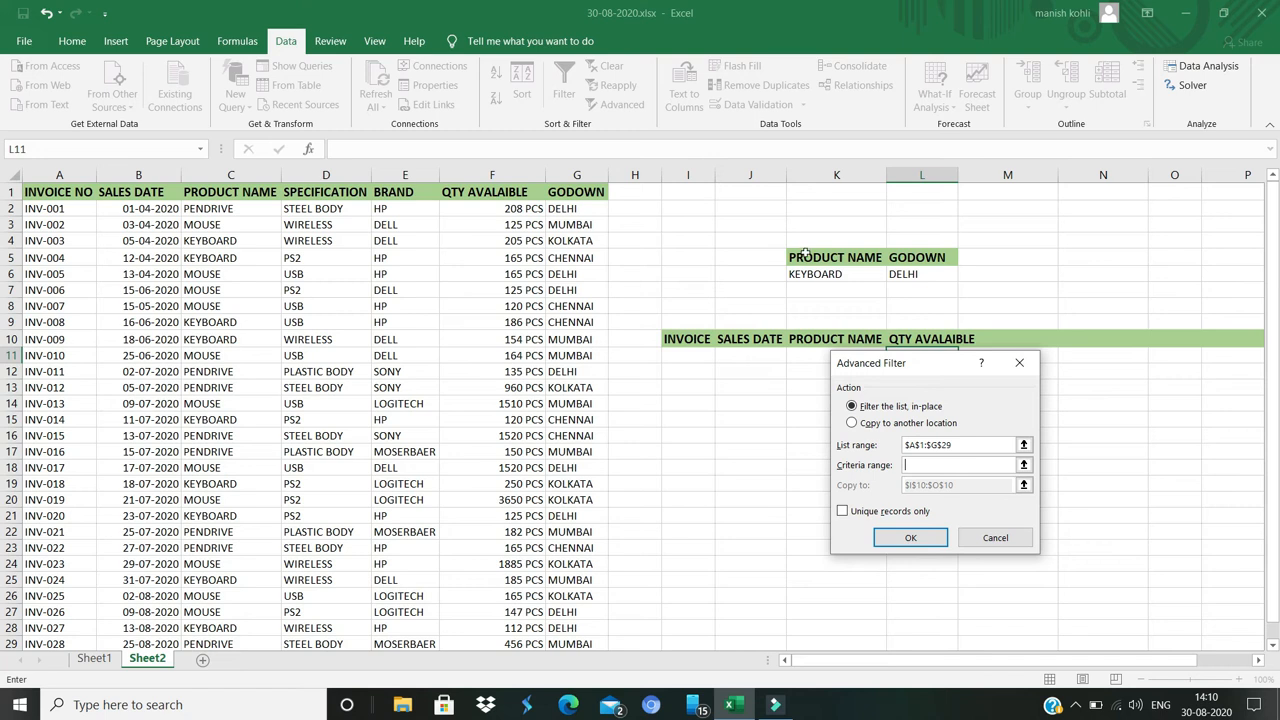
drag(805, 253, 955, 280)
click(852, 422)
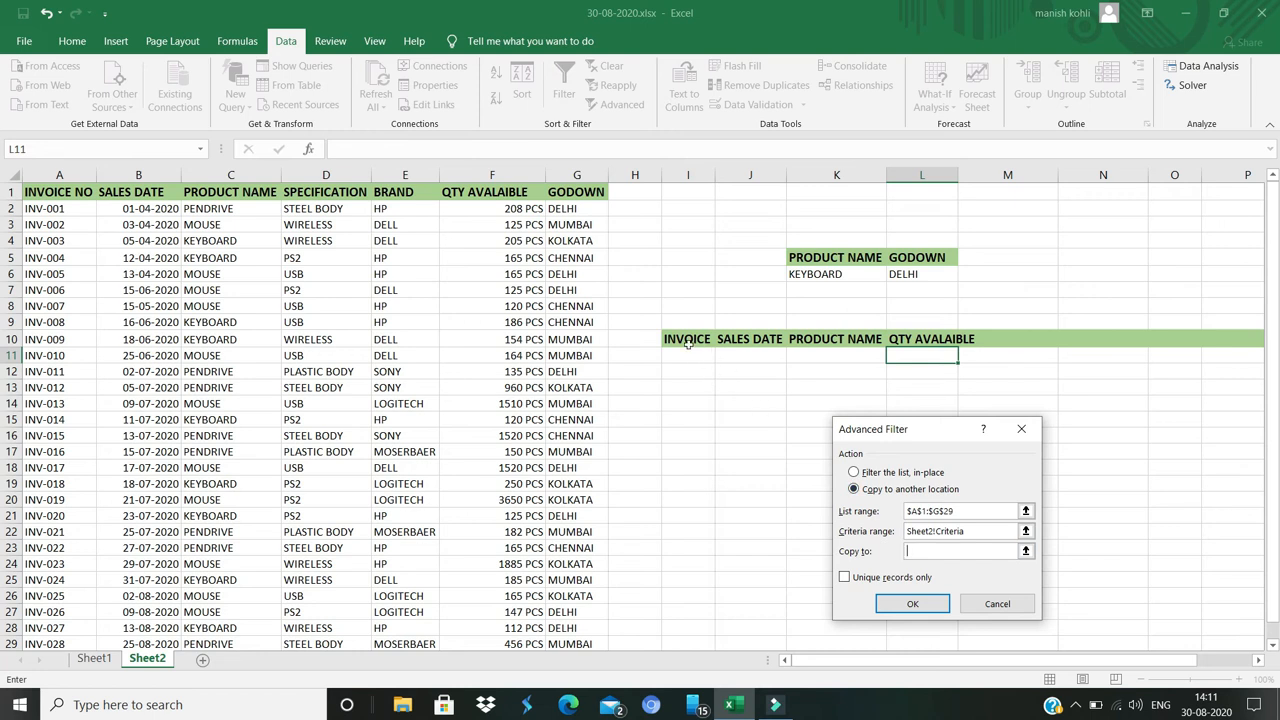
Step: Set the copied headers I10:L10 as the Advanced Filter's copy destination and run it with unique records only
drag(688, 342, 897, 340)
drag(963, 338, 949, 336)
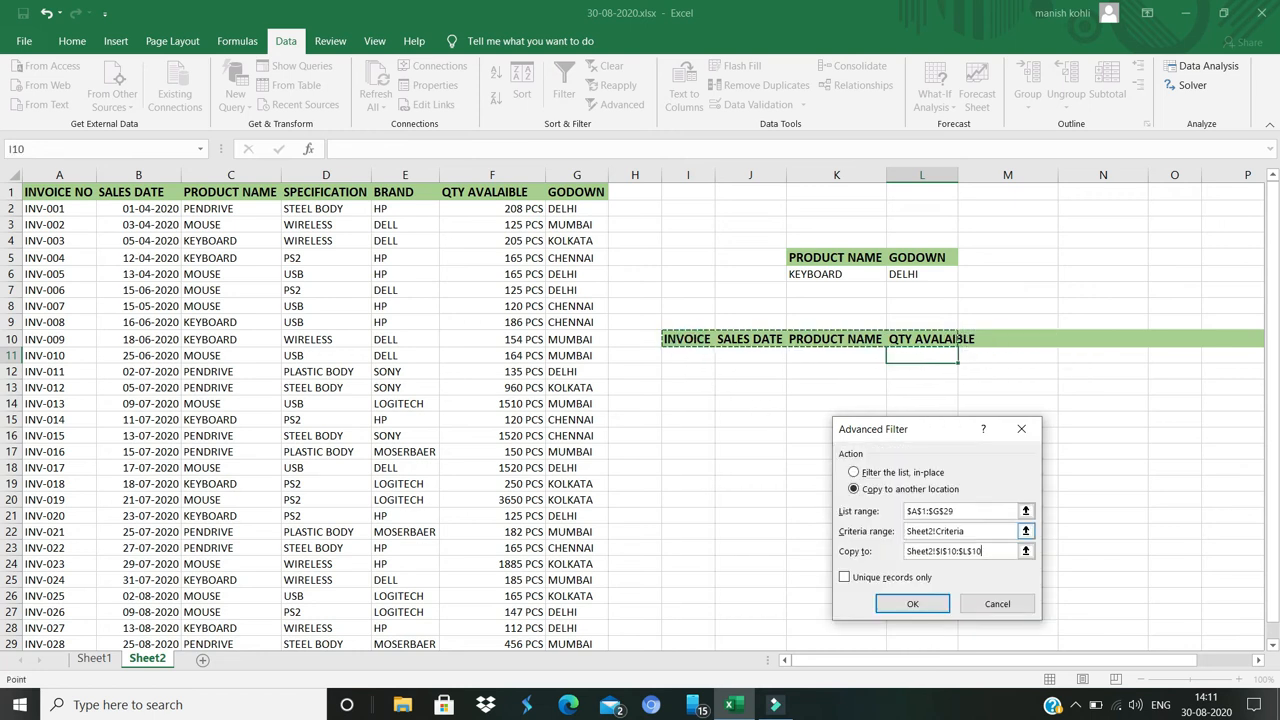
click(845, 578)
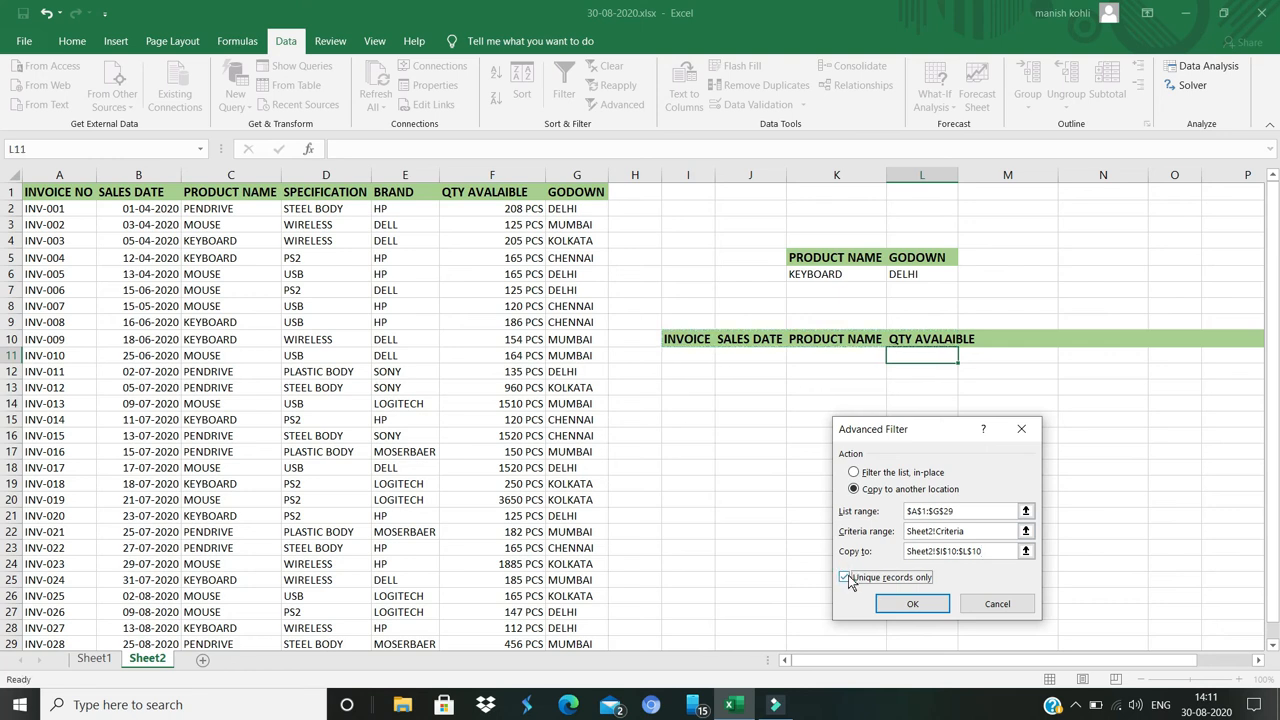
click(910, 605)
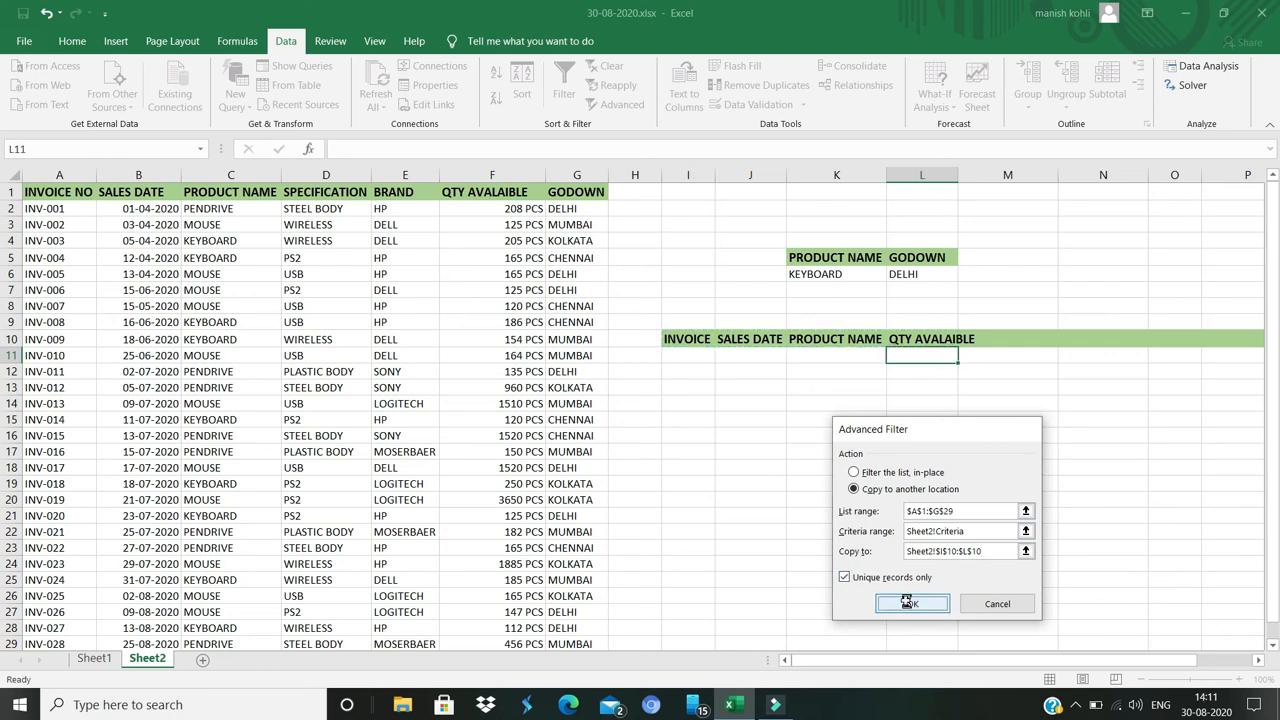
Step: Examine the extracted records and their four headers against the product name and godown criteria
click(833, 382)
click(718, 356)
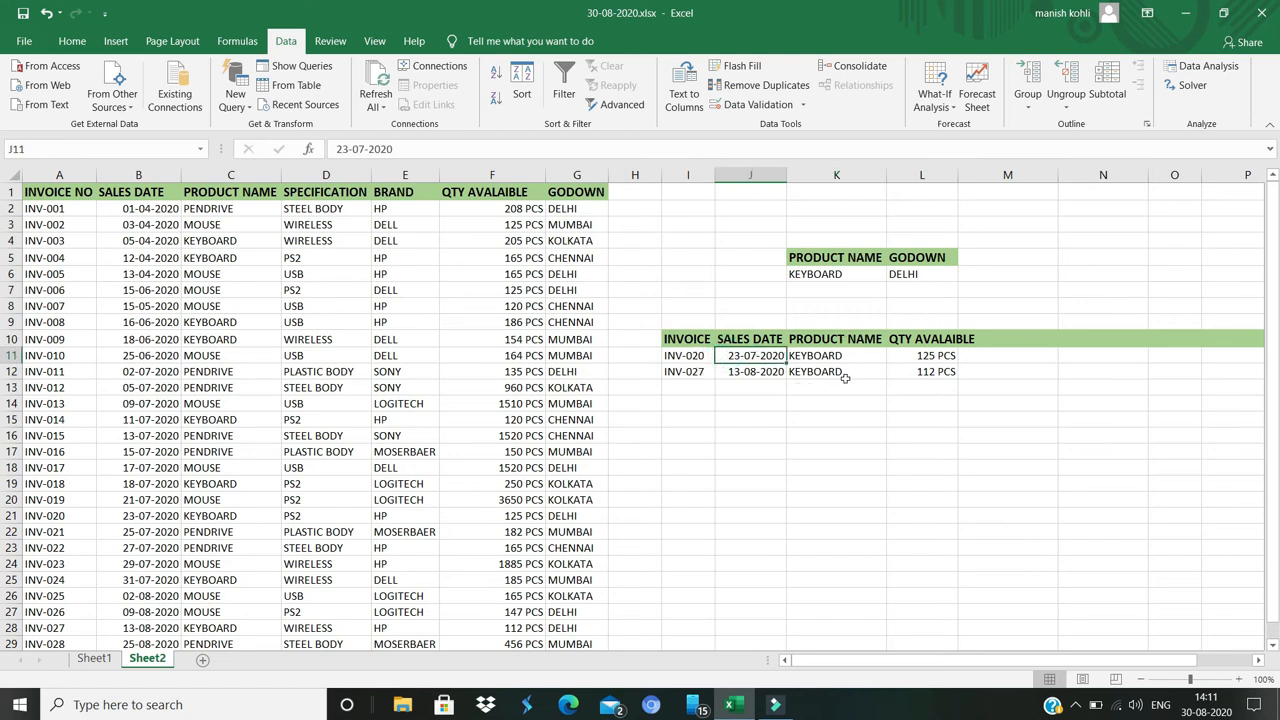
click(936, 356)
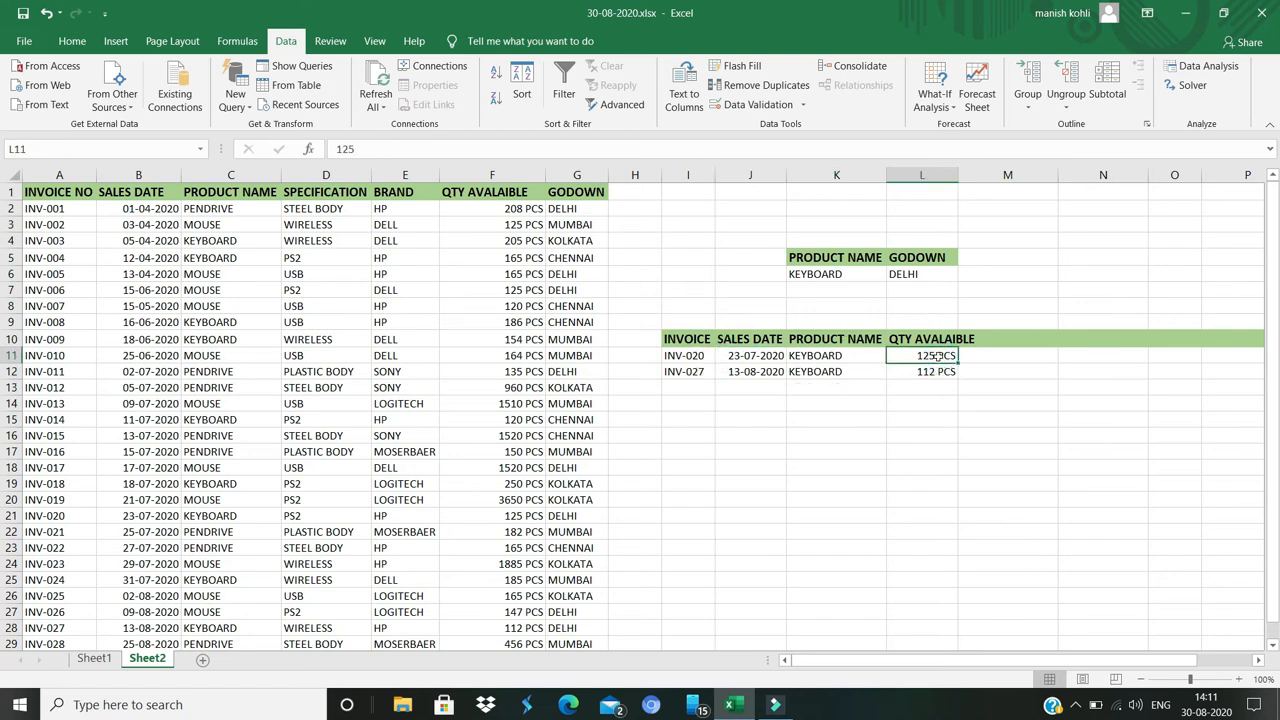
click(928, 340)
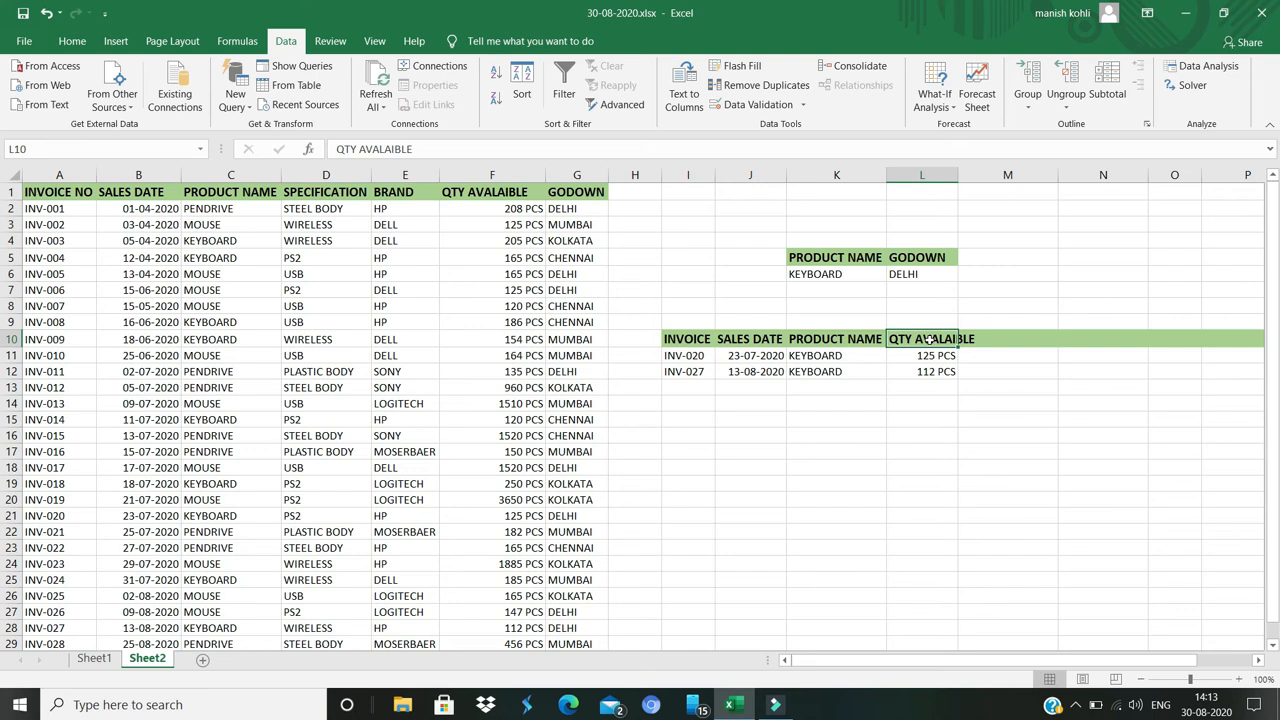
click(816, 274)
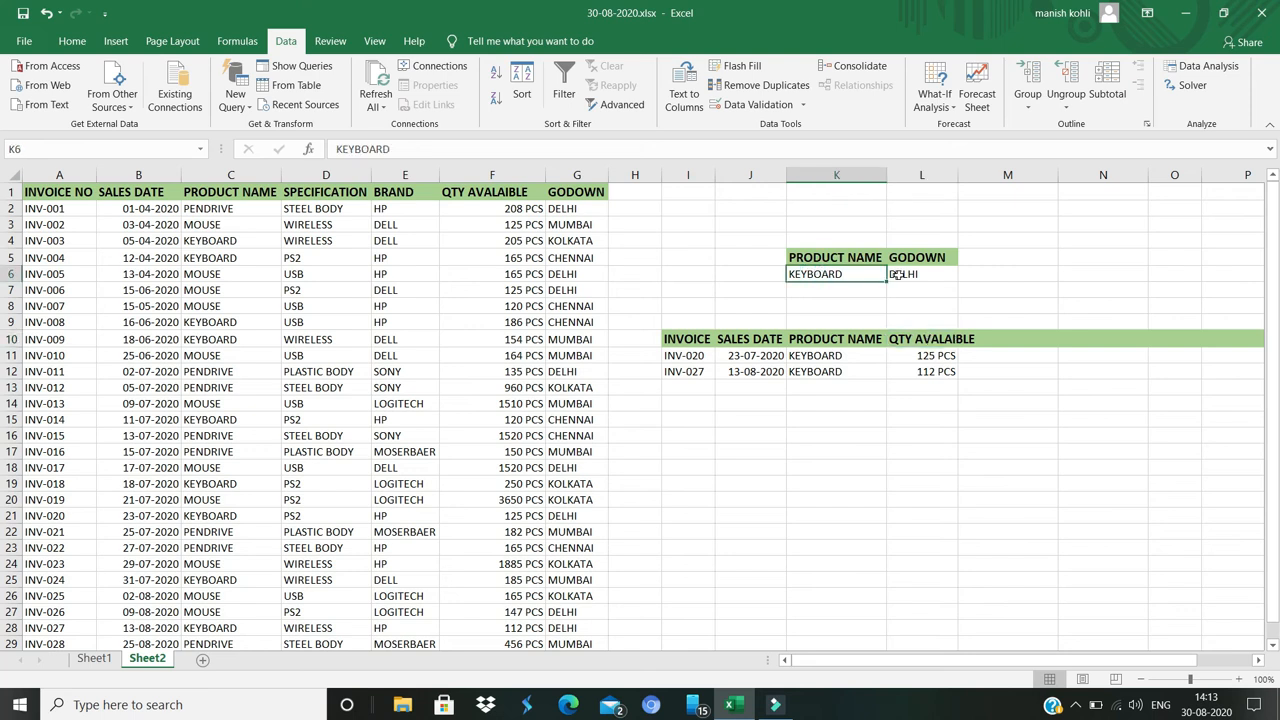
click(698, 338)
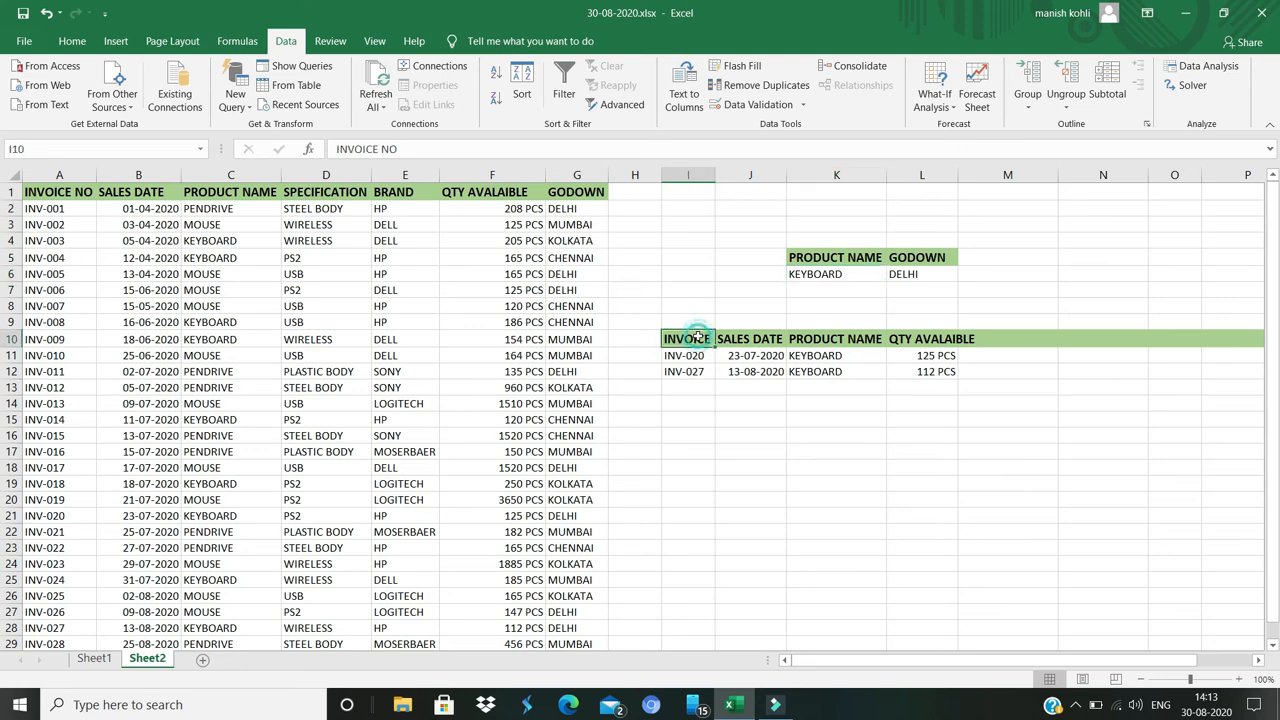
click(820, 371)
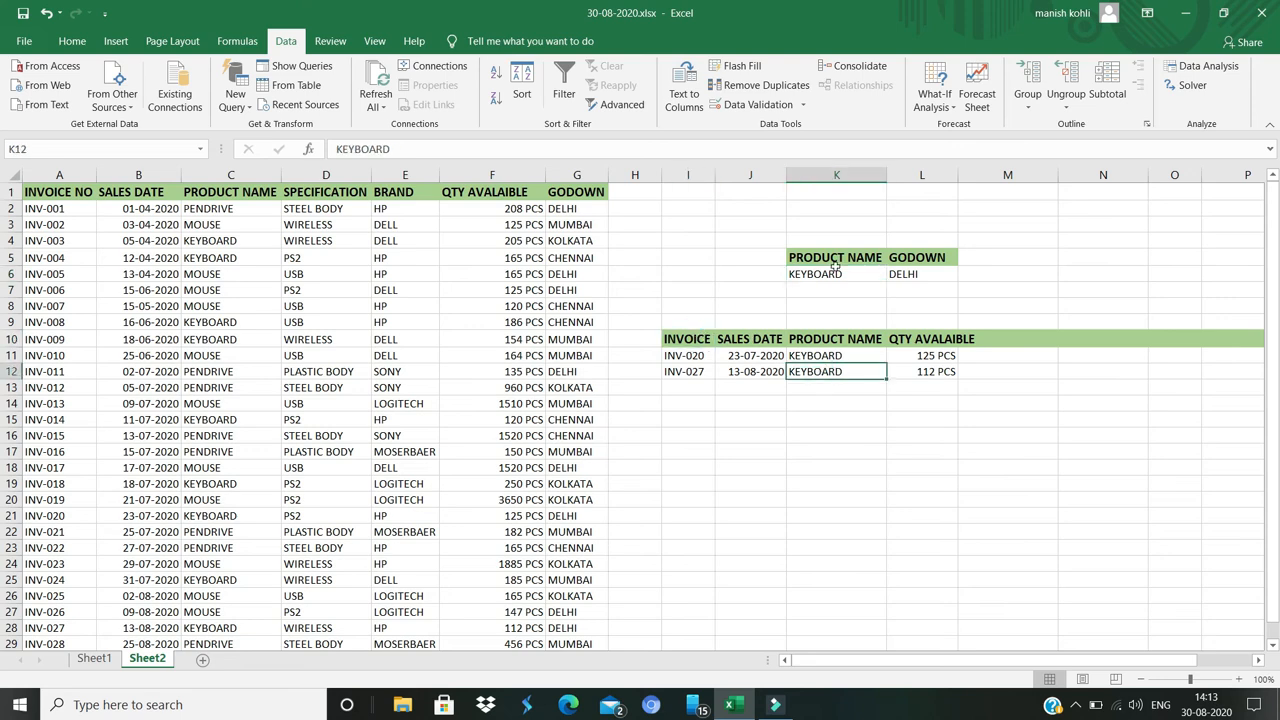